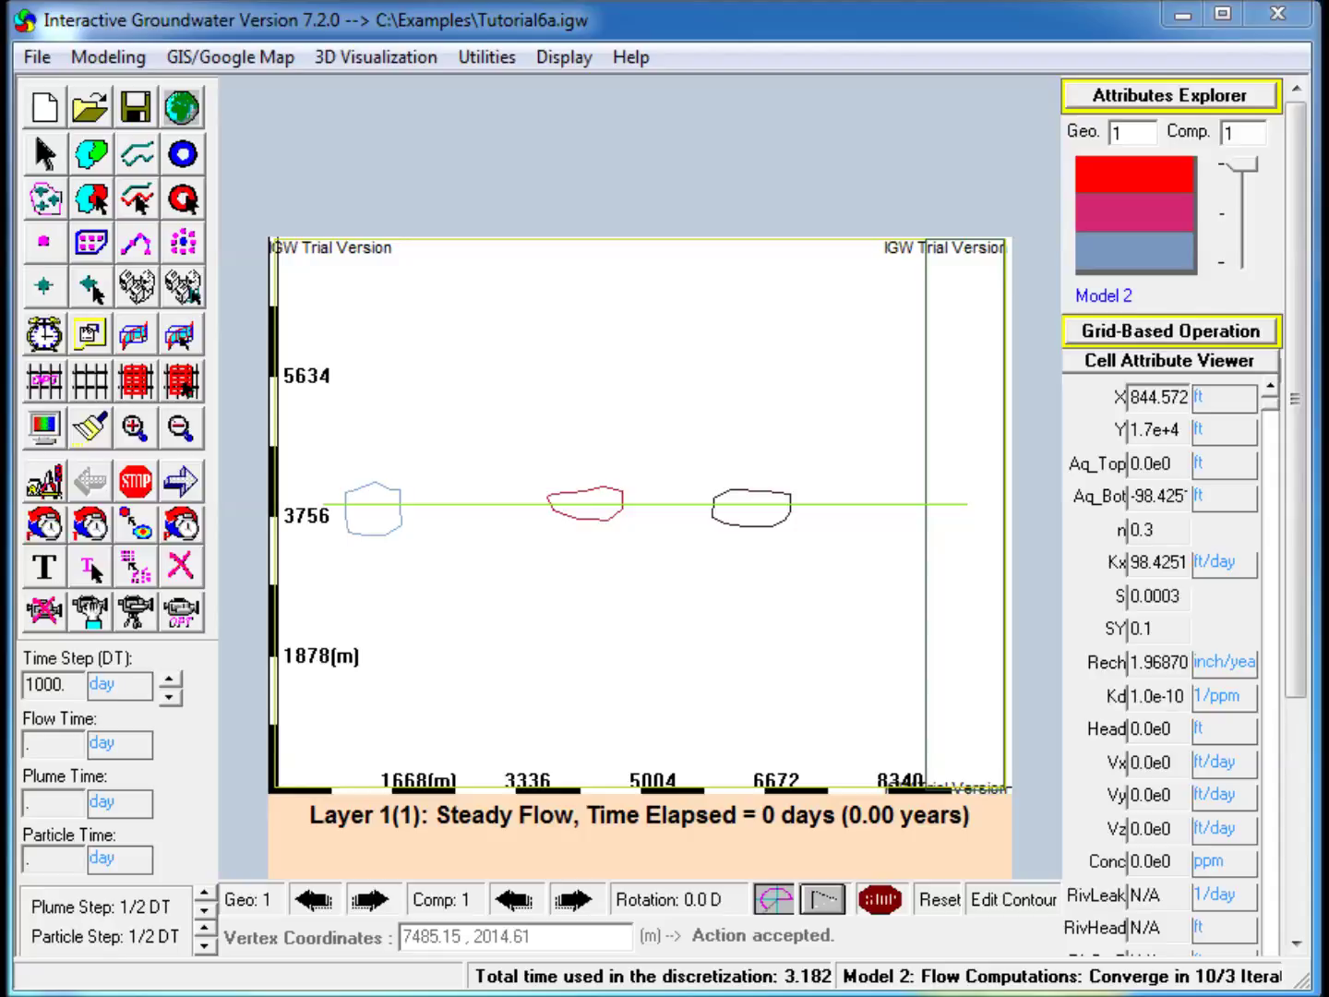
Open the Attributes Explorer and review Zone 2's conductivity, storage and elevation settings
click(1170, 96)
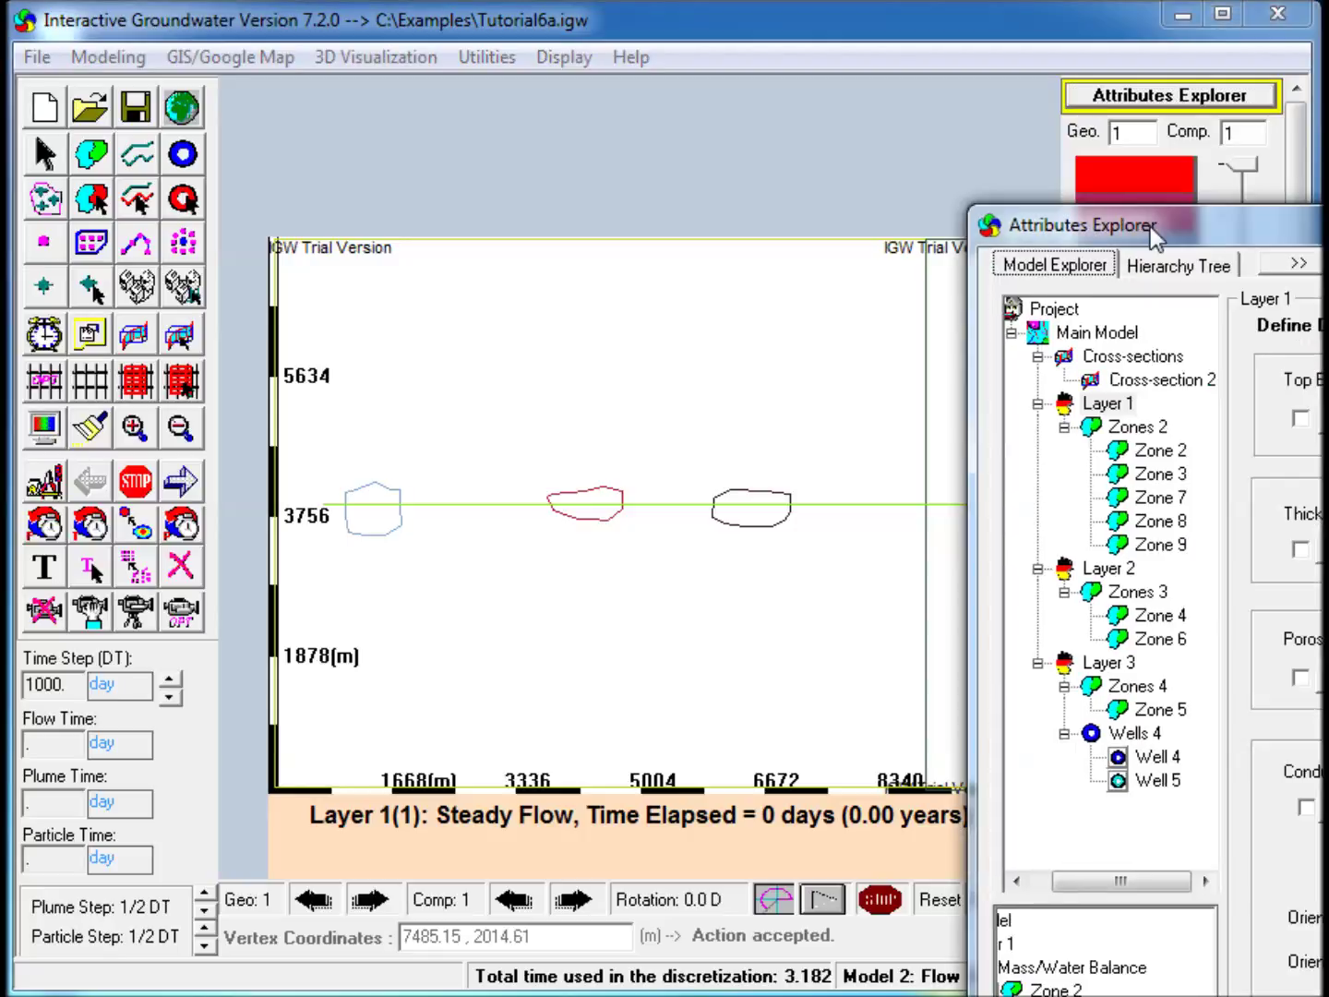
drag(1150, 226, 744, 208)
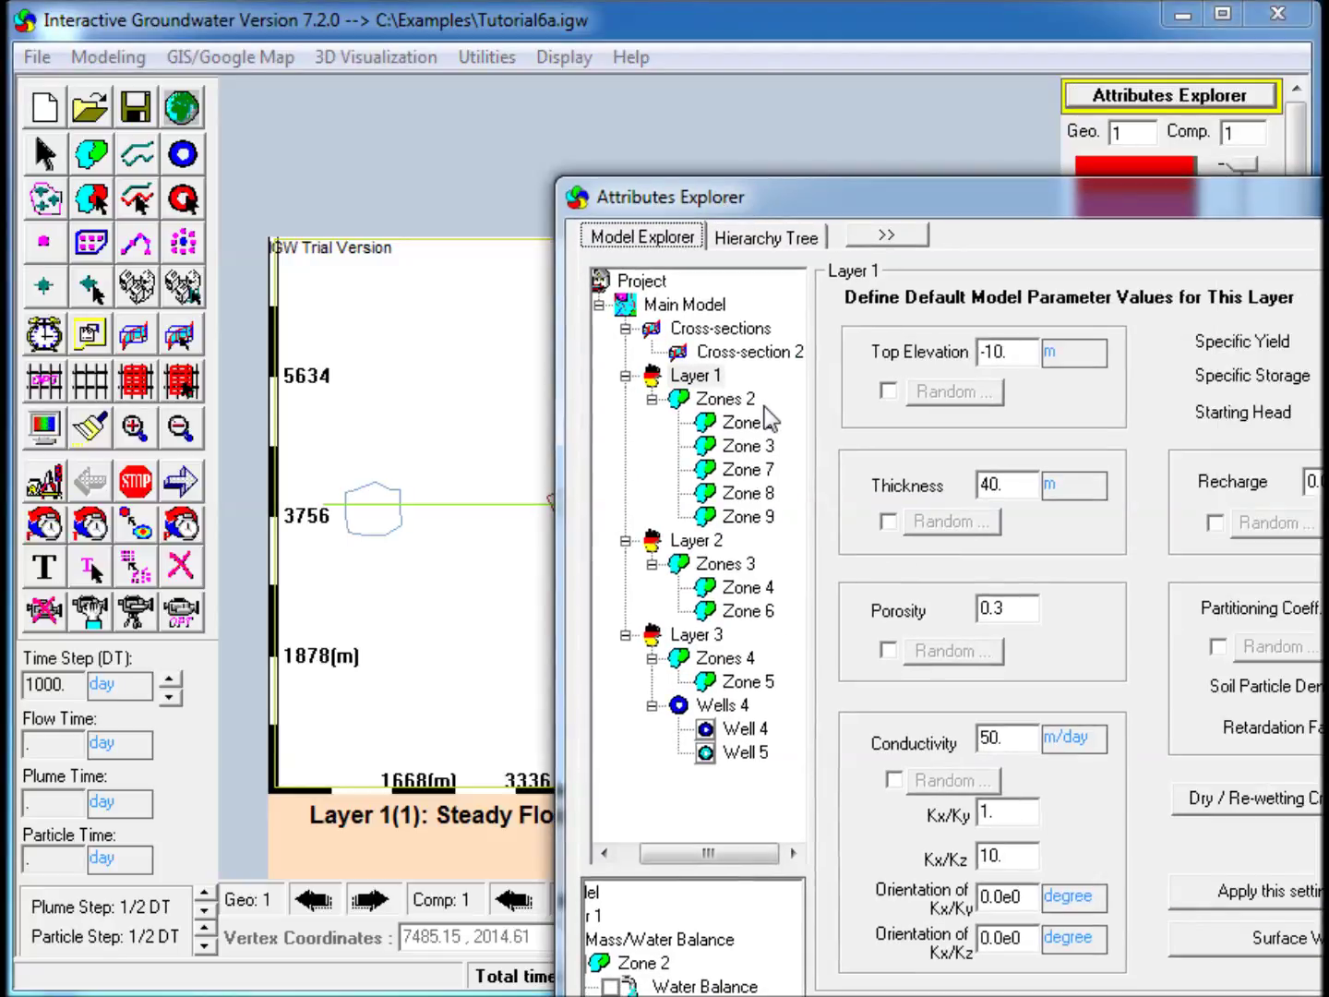
click(747, 423)
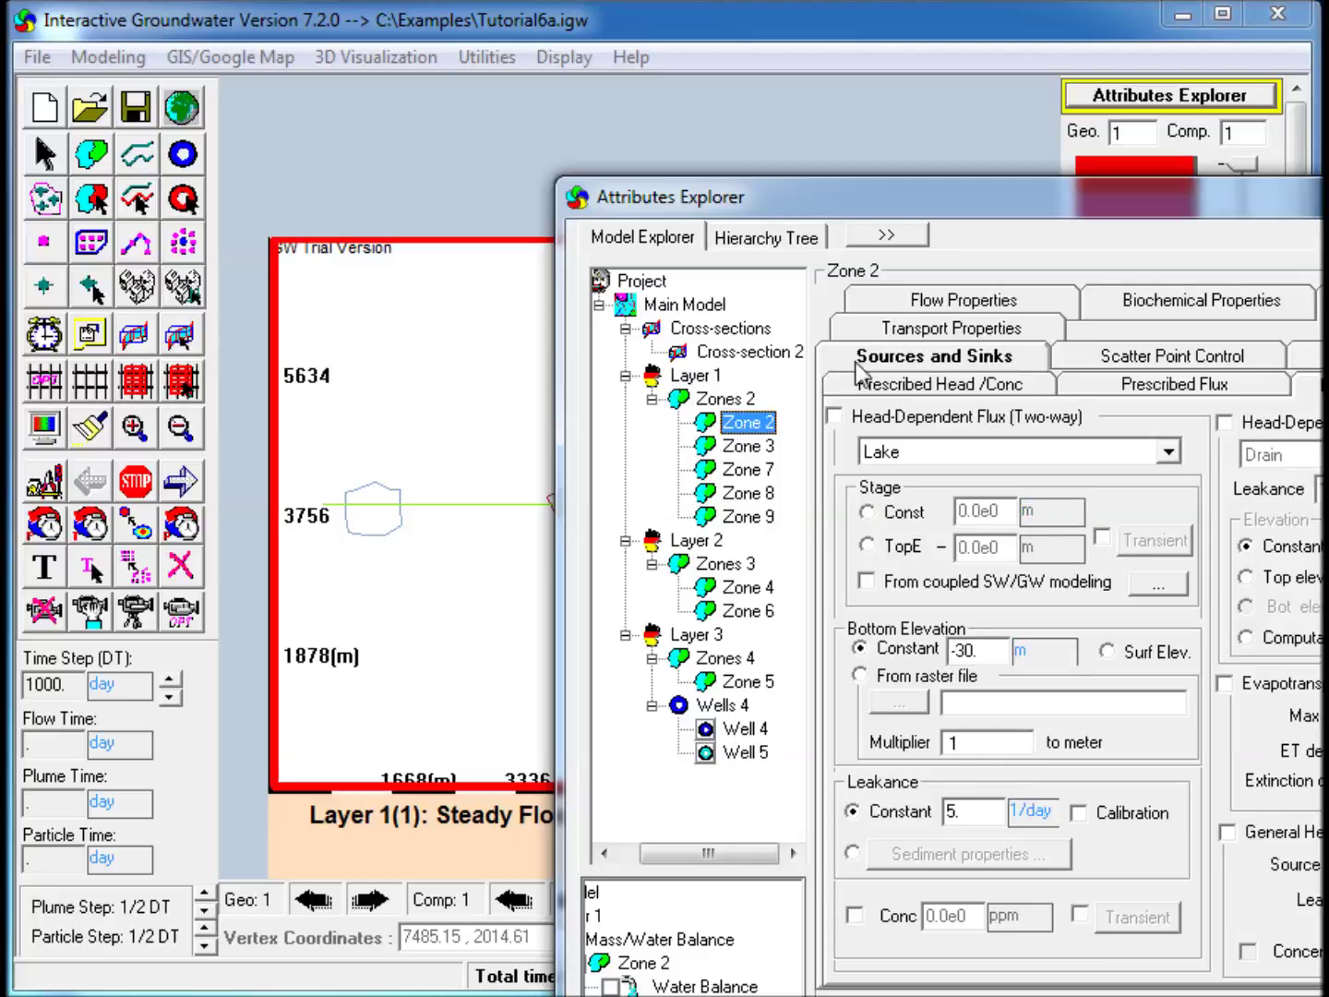
click(893, 301)
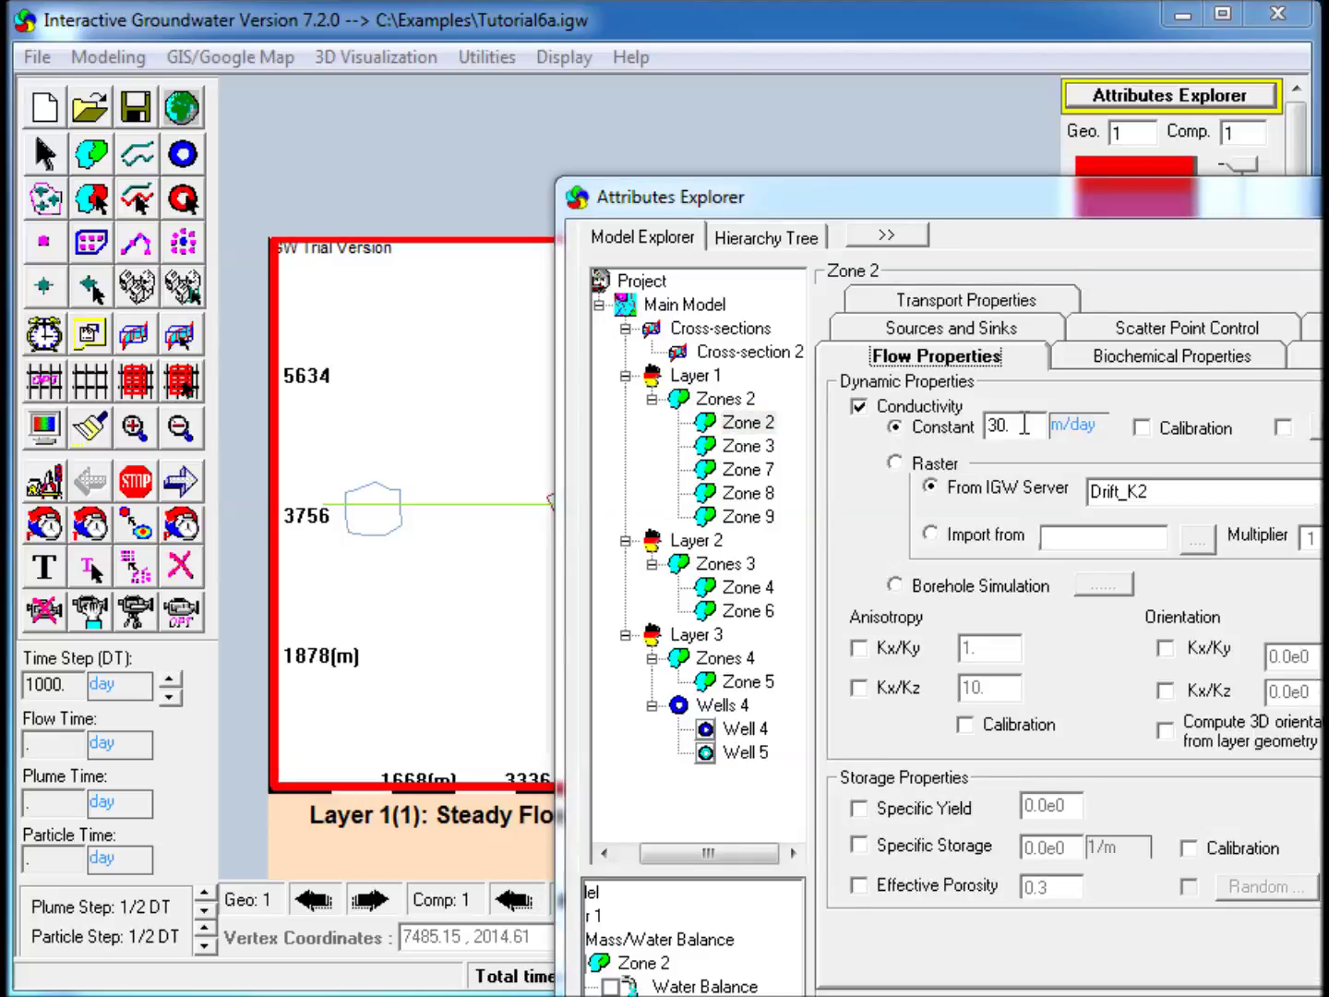
click(1306, 356)
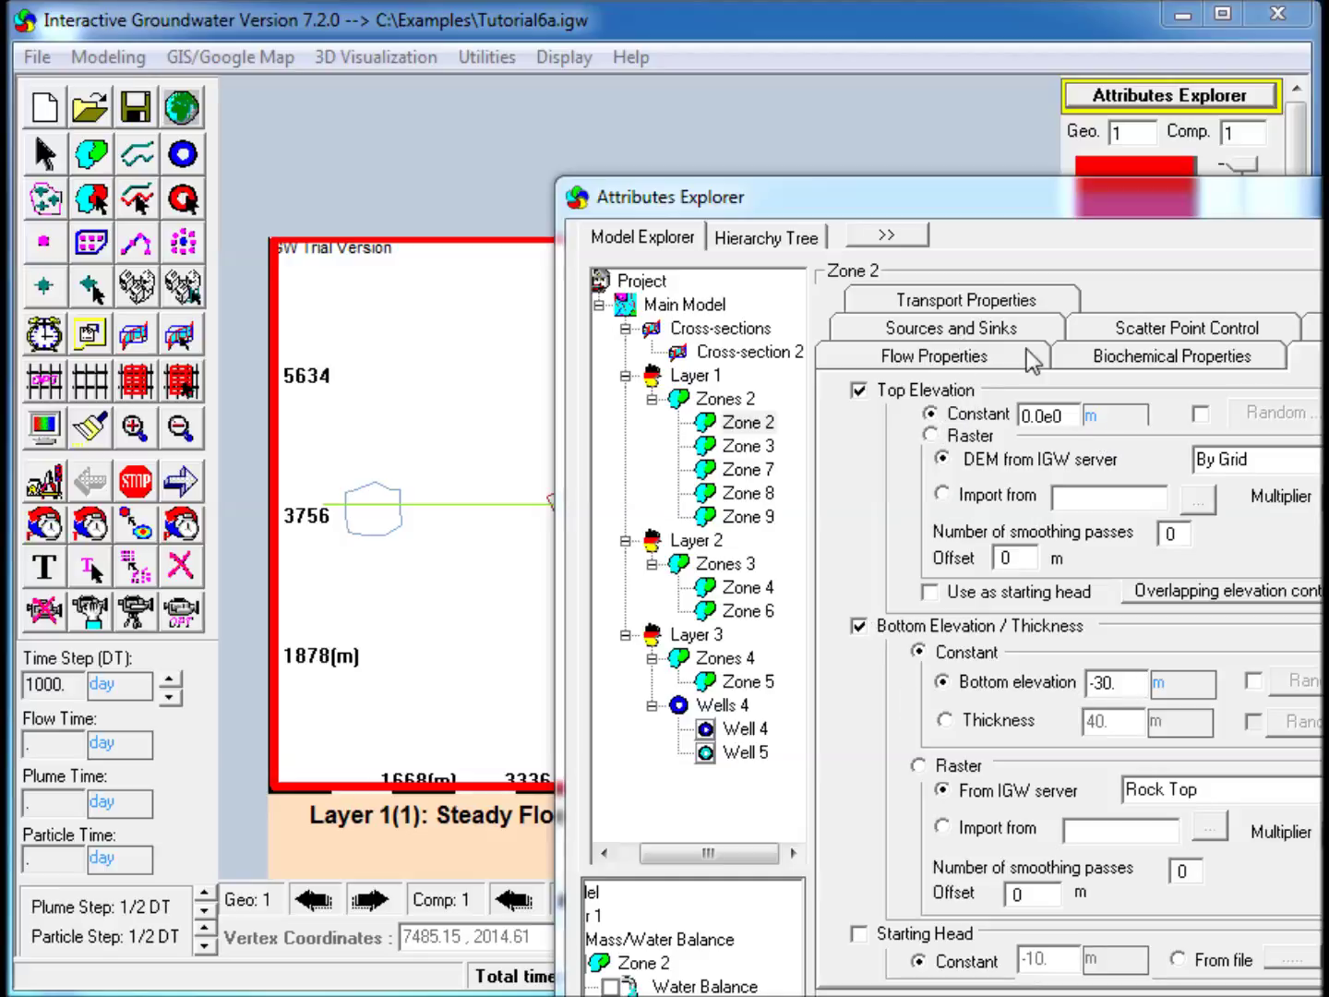
Review Zone 3's river settings: stage -10 m, bottom elevation -20 m, leakance 5 1/day
click(754, 446)
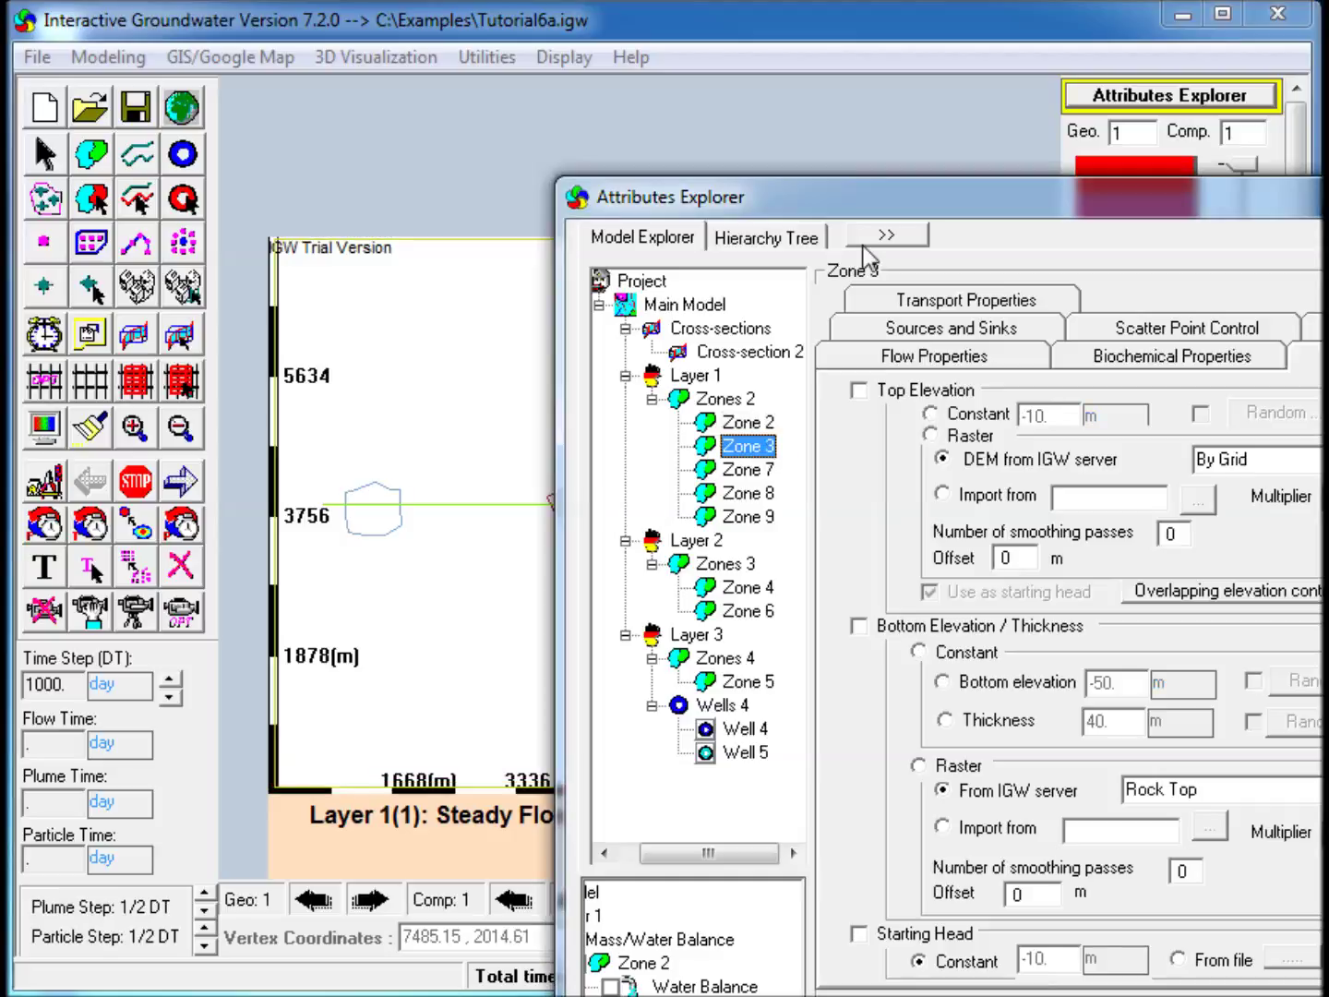
drag(874, 211, 718, 415)
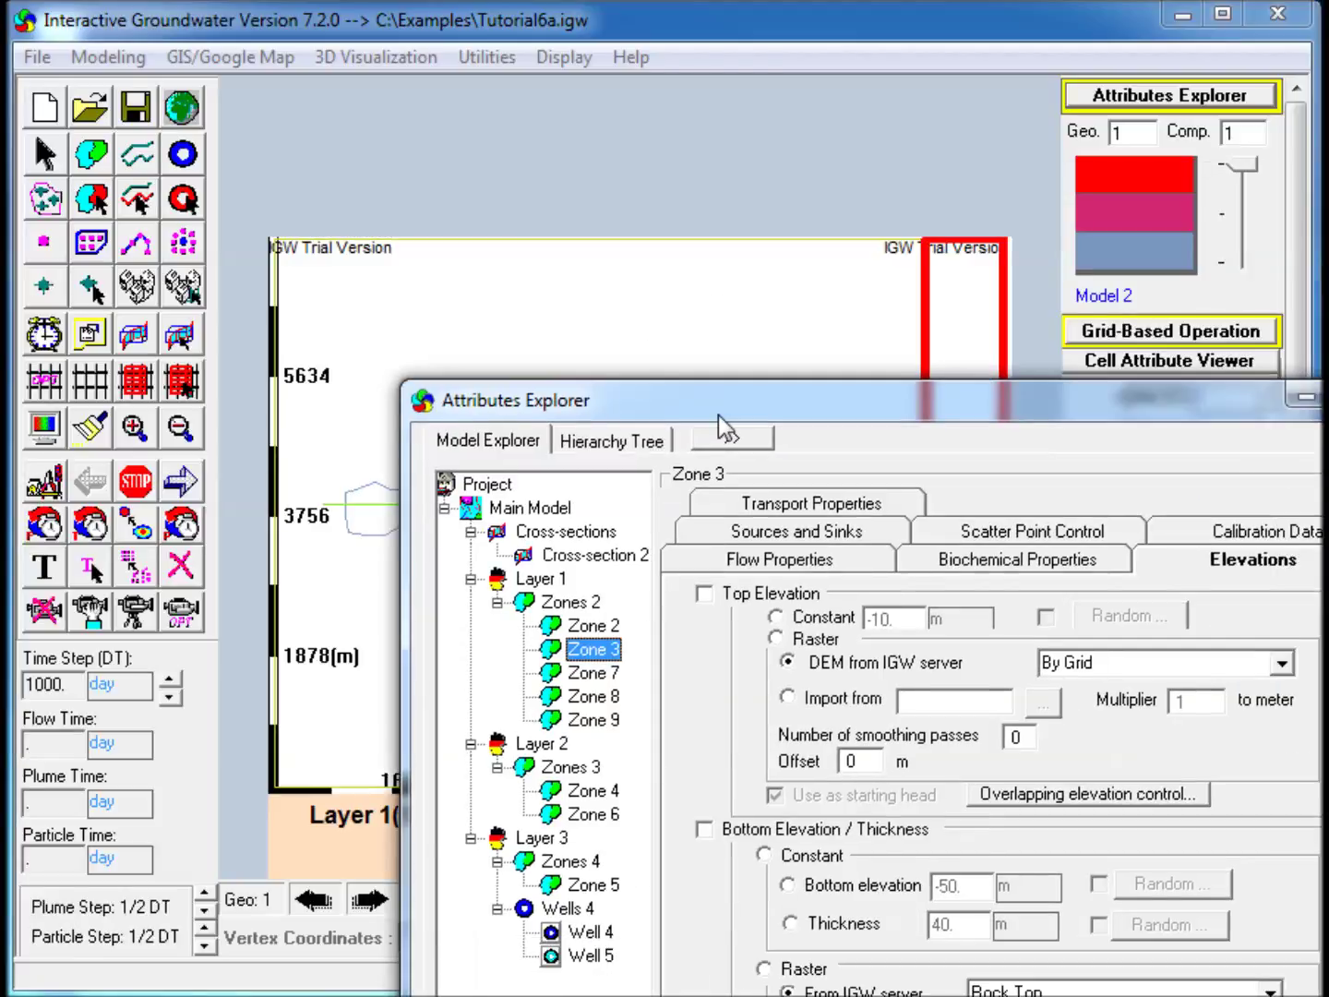
click(778, 533)
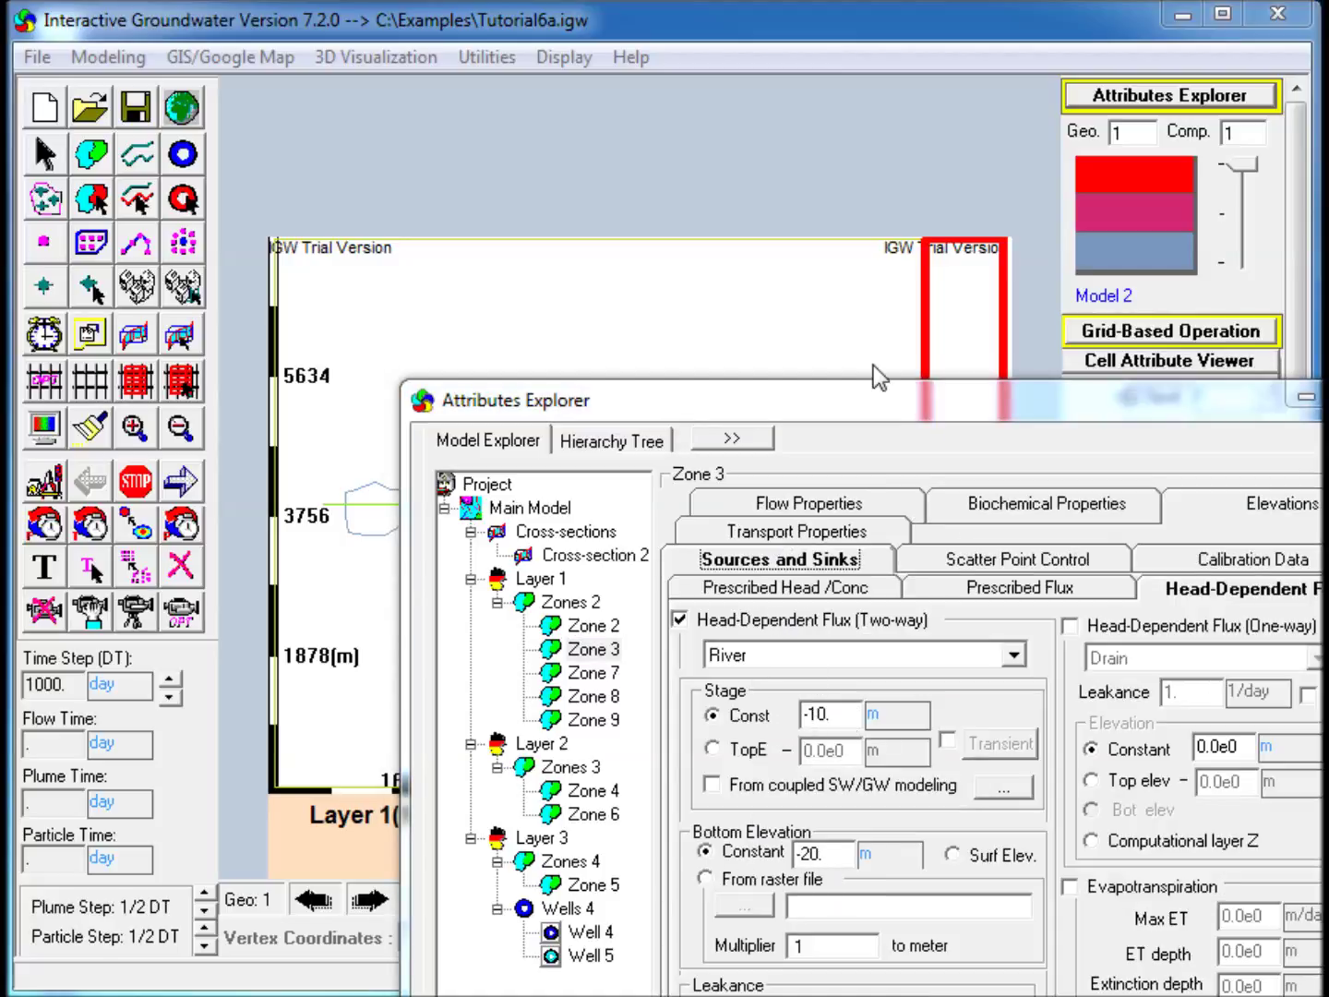
drag(867, 384, 1328, 225)
click(1062, 492)
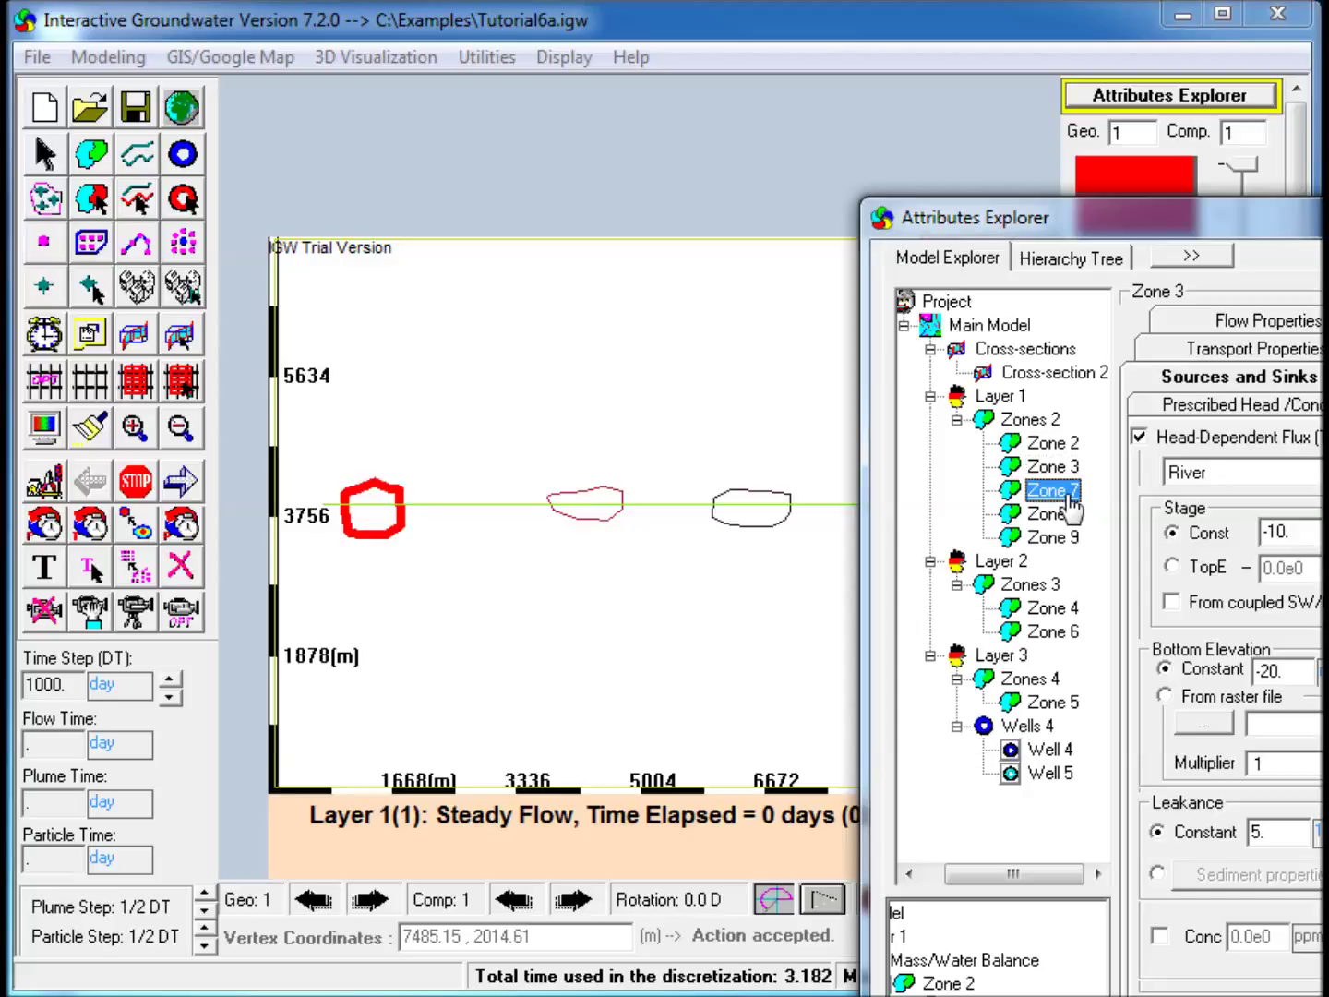
Check Zone 7's lake settings and display Zone 8's recharge rate as 5.0005 cm/year
drag(1315, 225, 1104, 191)
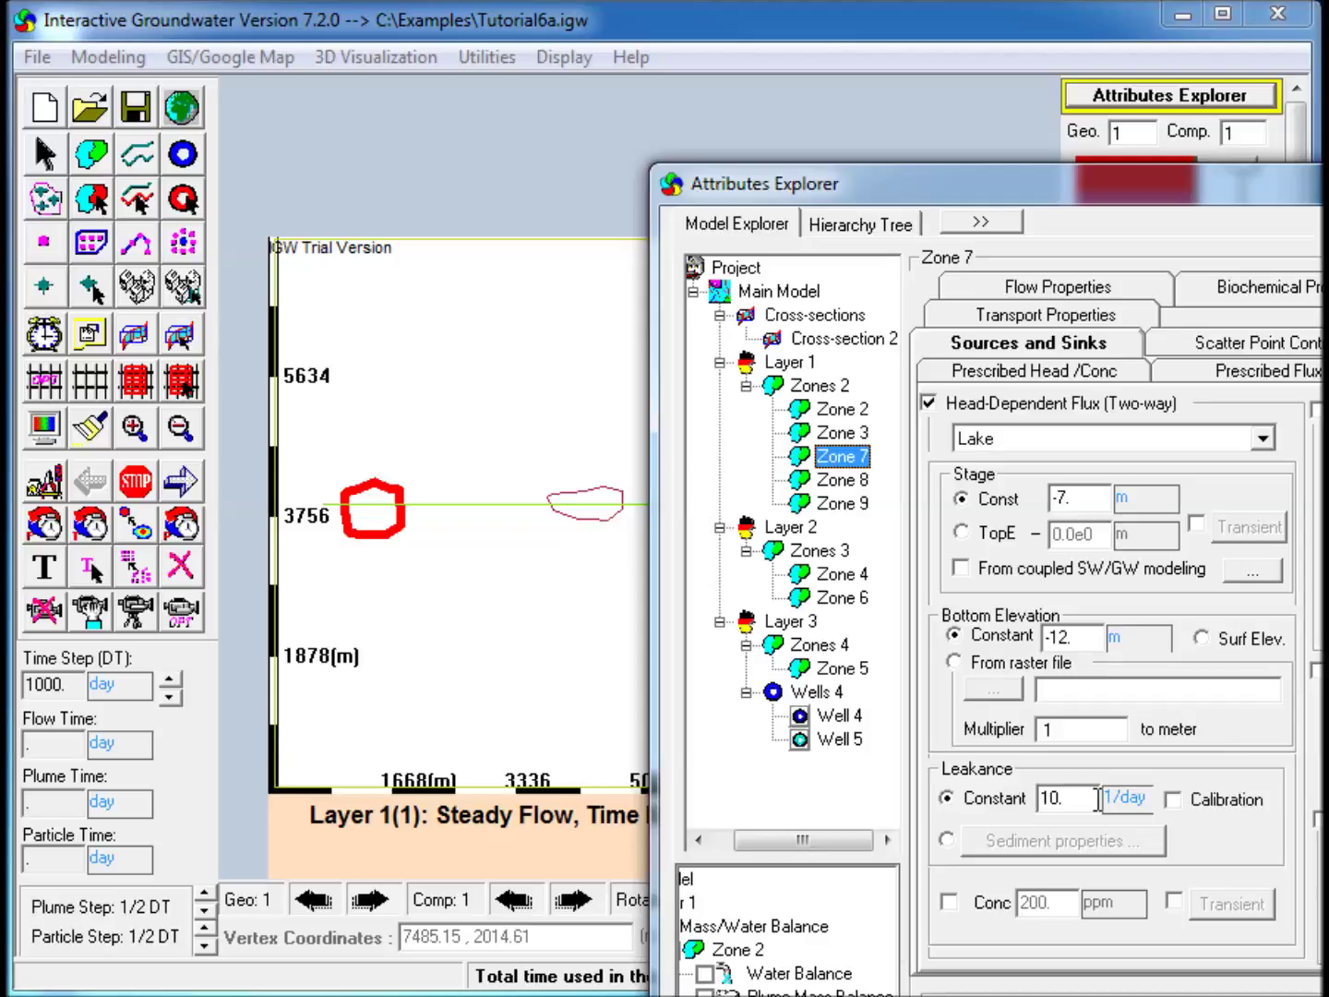
click(840, 483)
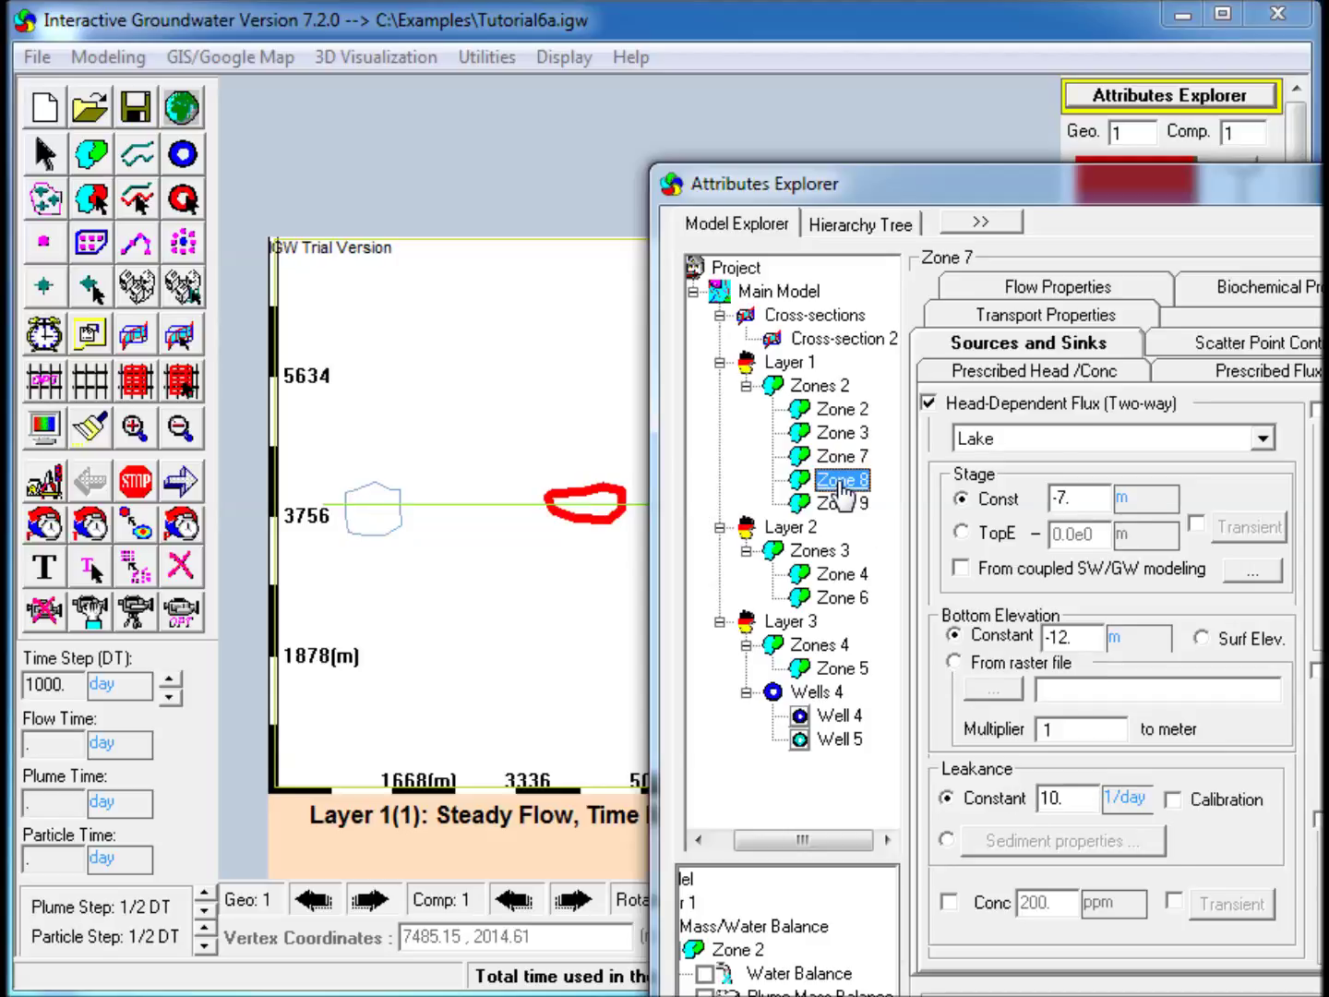
click(1213, 373)
click(1224, 469)
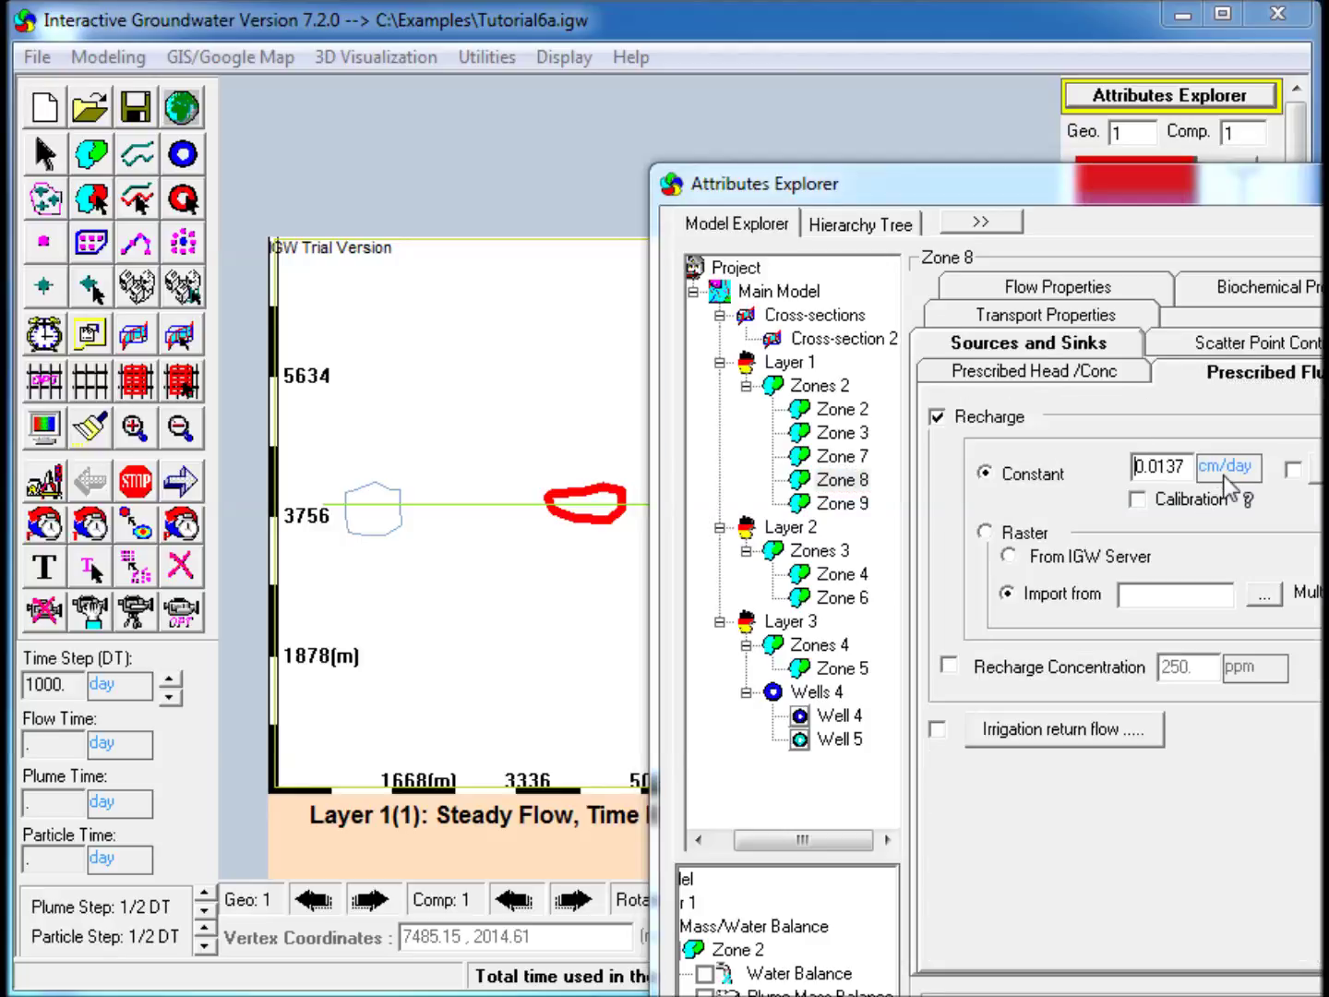
click(1224, 470)
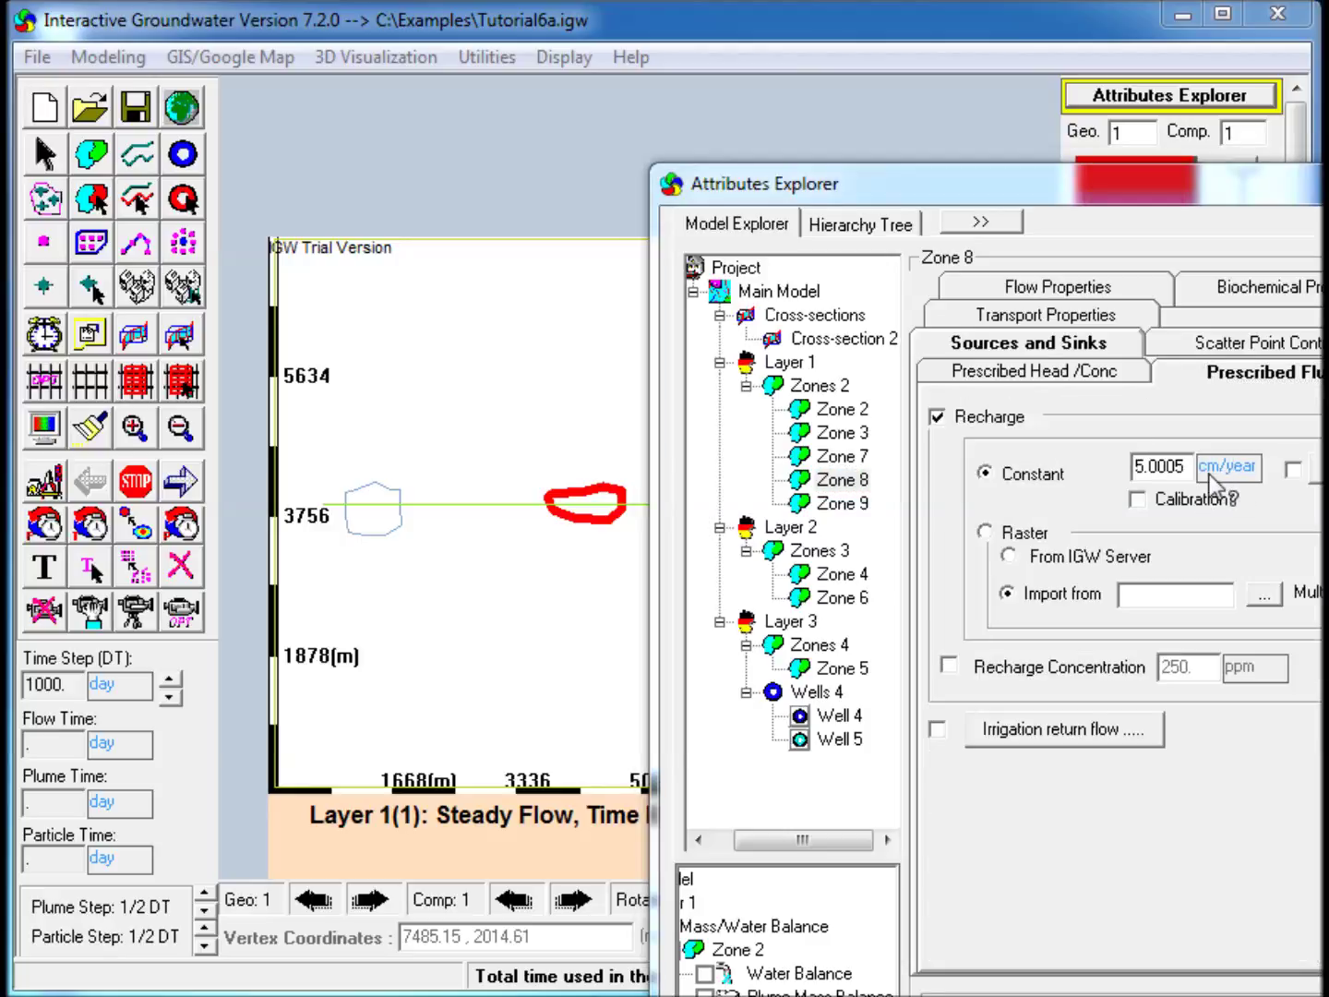
click(1136, 471)
click(840, 575)
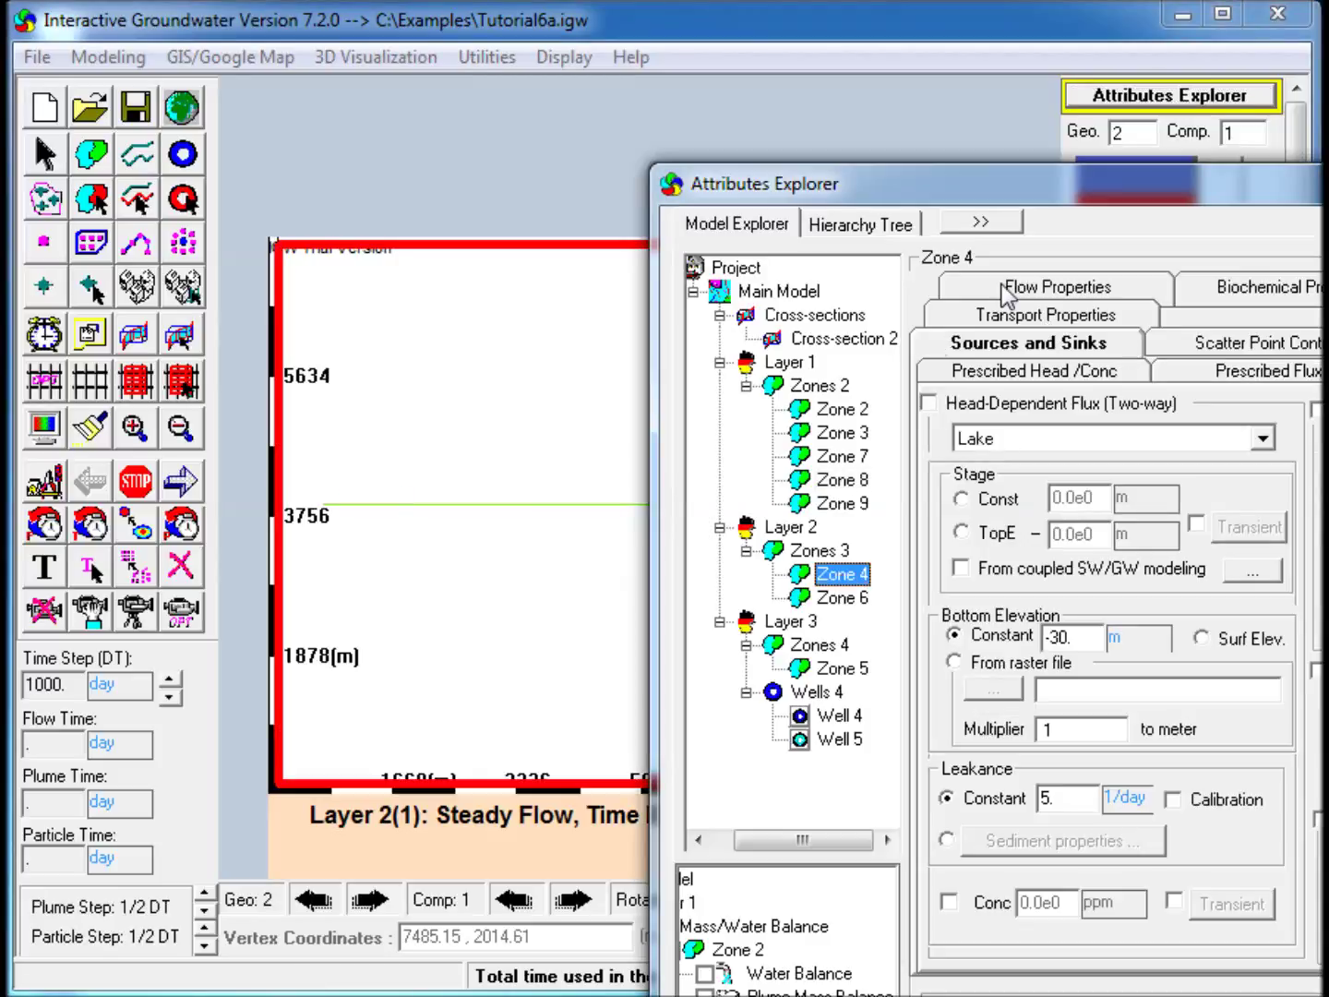
Review Zone 4's conductivity and elevations, then Zone 6's 10 m/day conductivity
click(1009, 293)
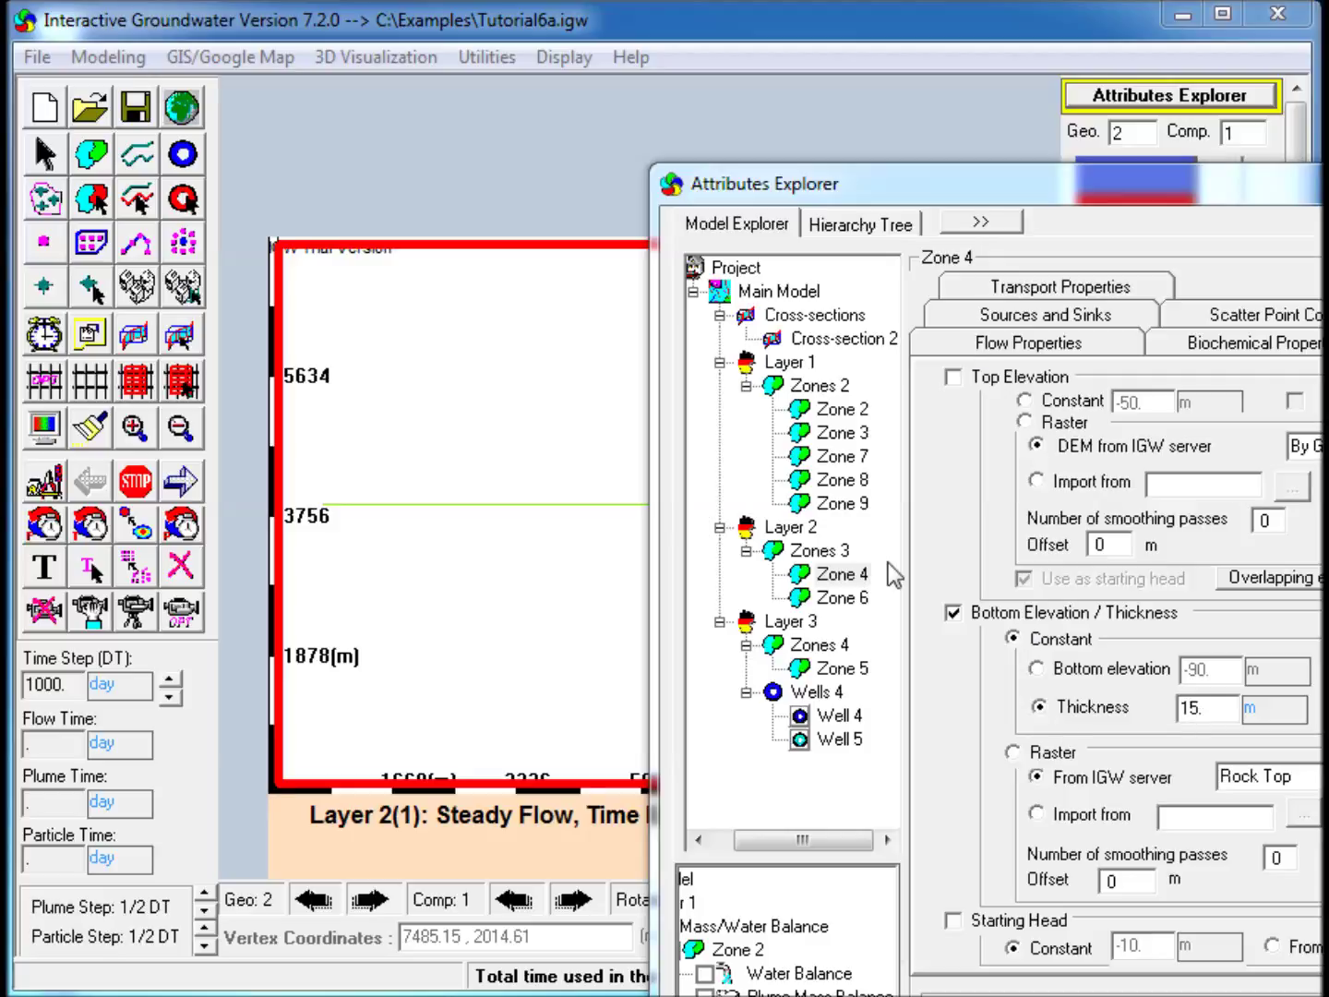
click(843, 598)
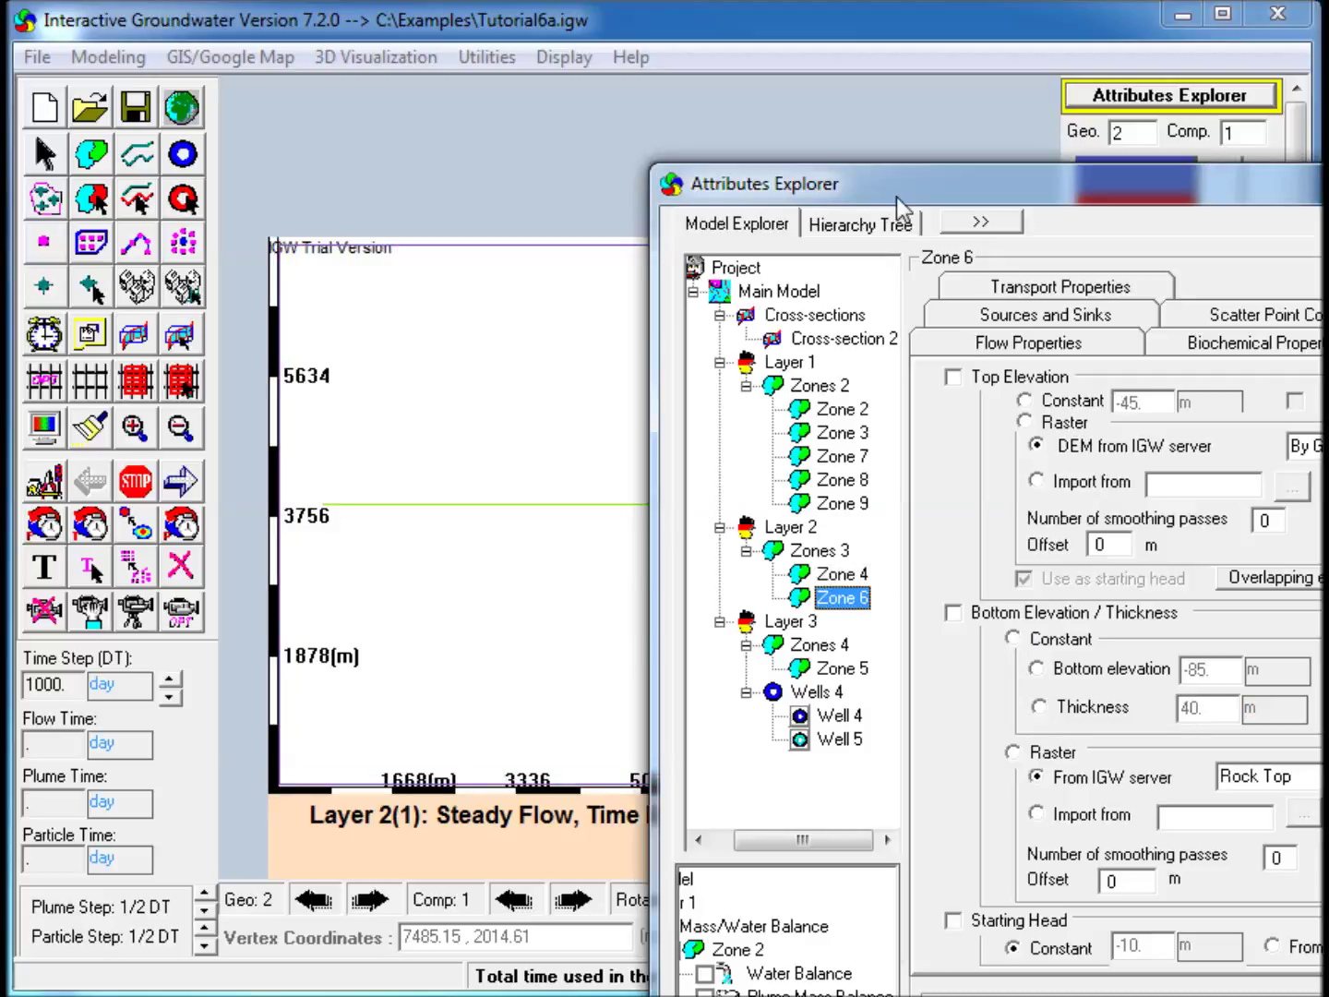
drag(897, 197, 684, 143)
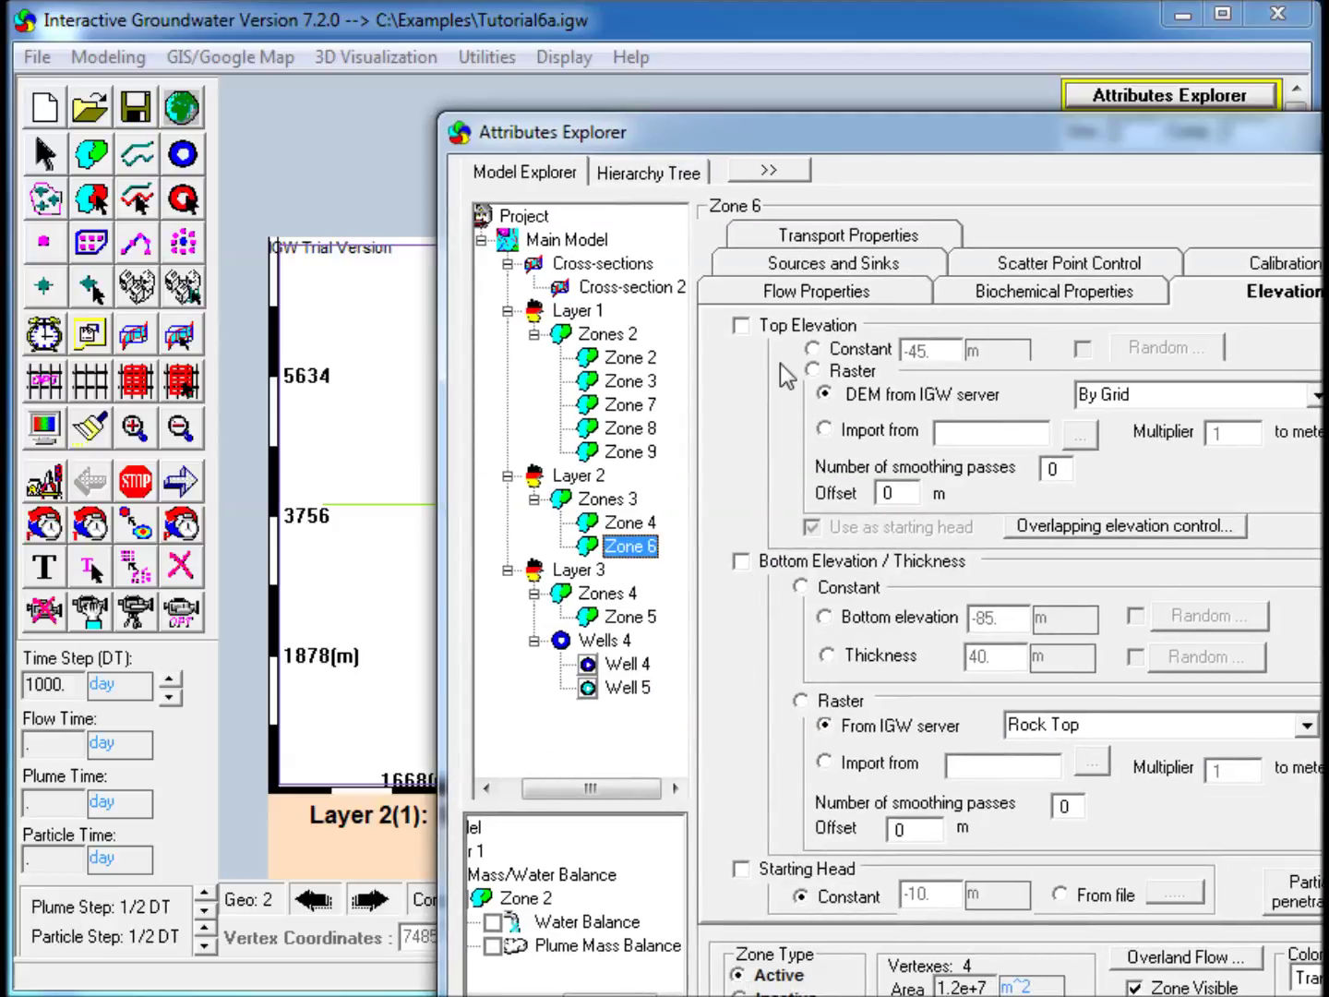
click(787, 287)
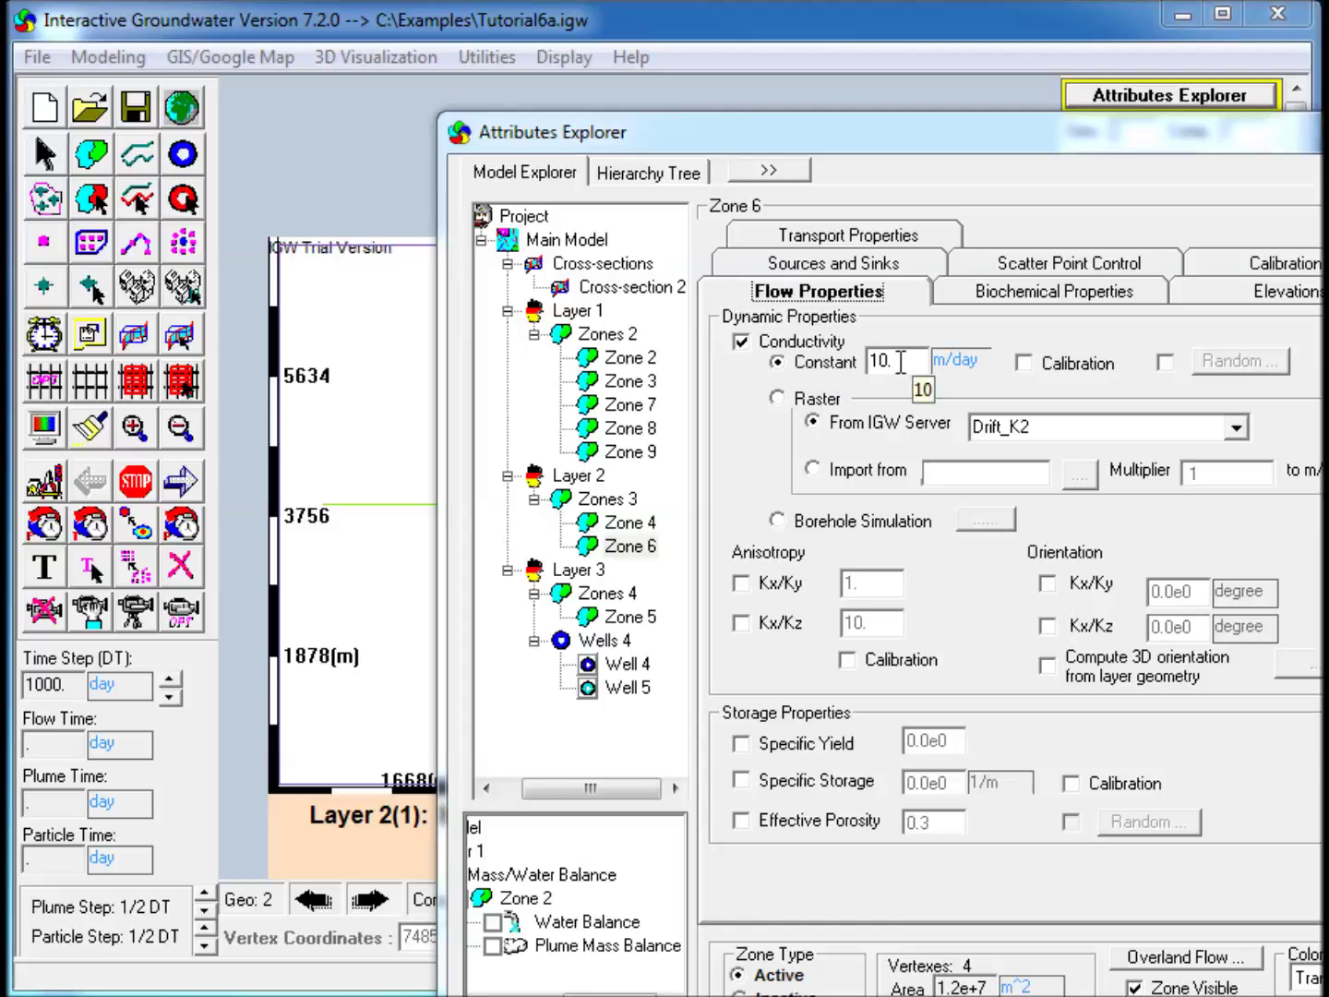
click(628, 616)
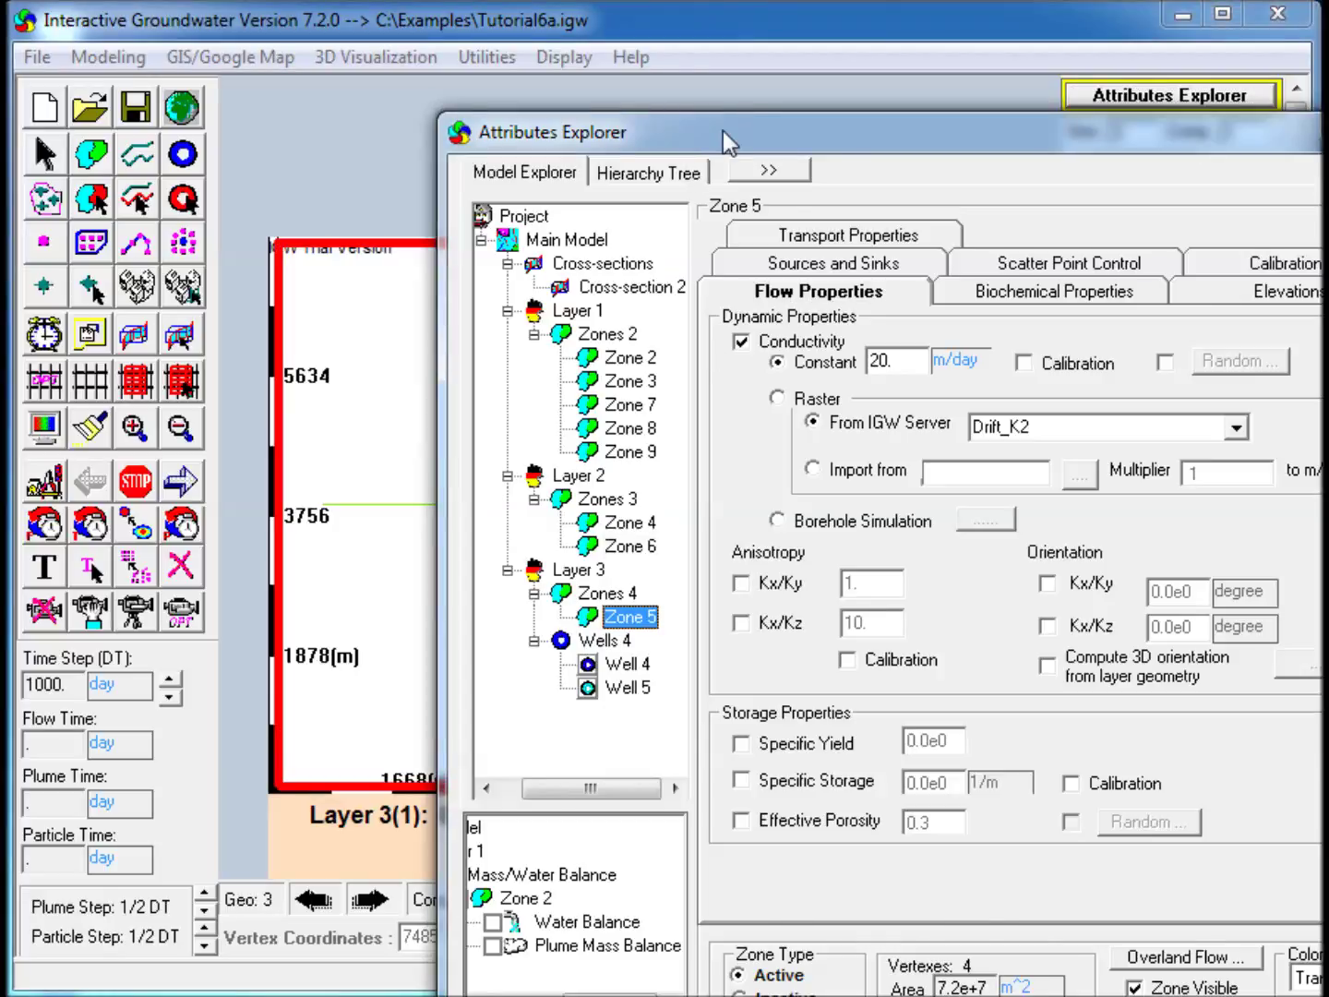
Check Zone 5's elevations, Well 4 pumping 1000 m^3/day and Well 5 injecting 100 m^3/day
drag(694, 127, 744, 125)
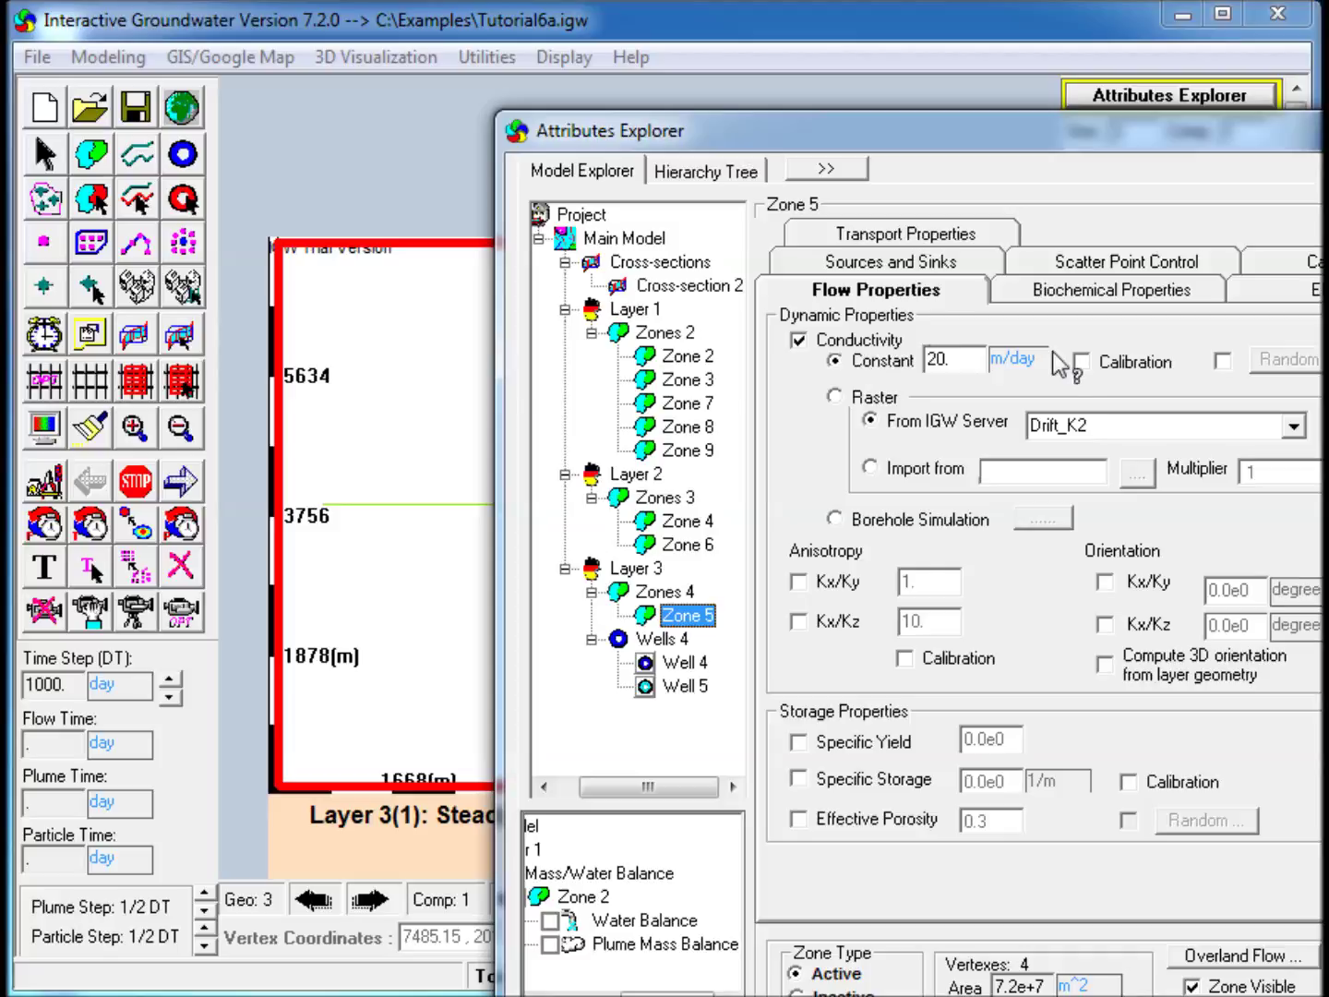
click(1312, 292)
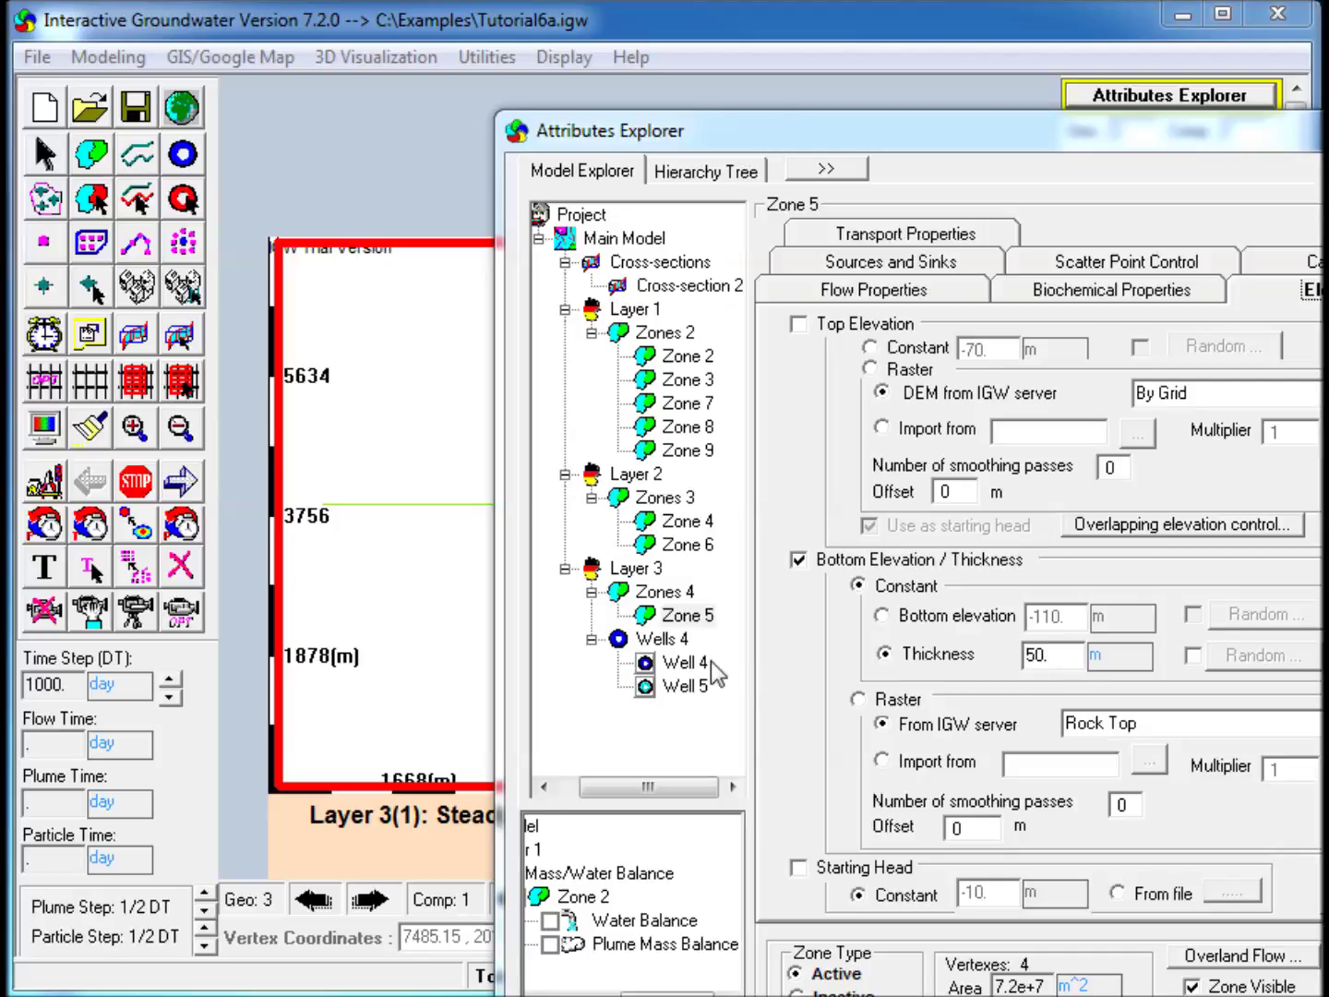
click(683, 662)
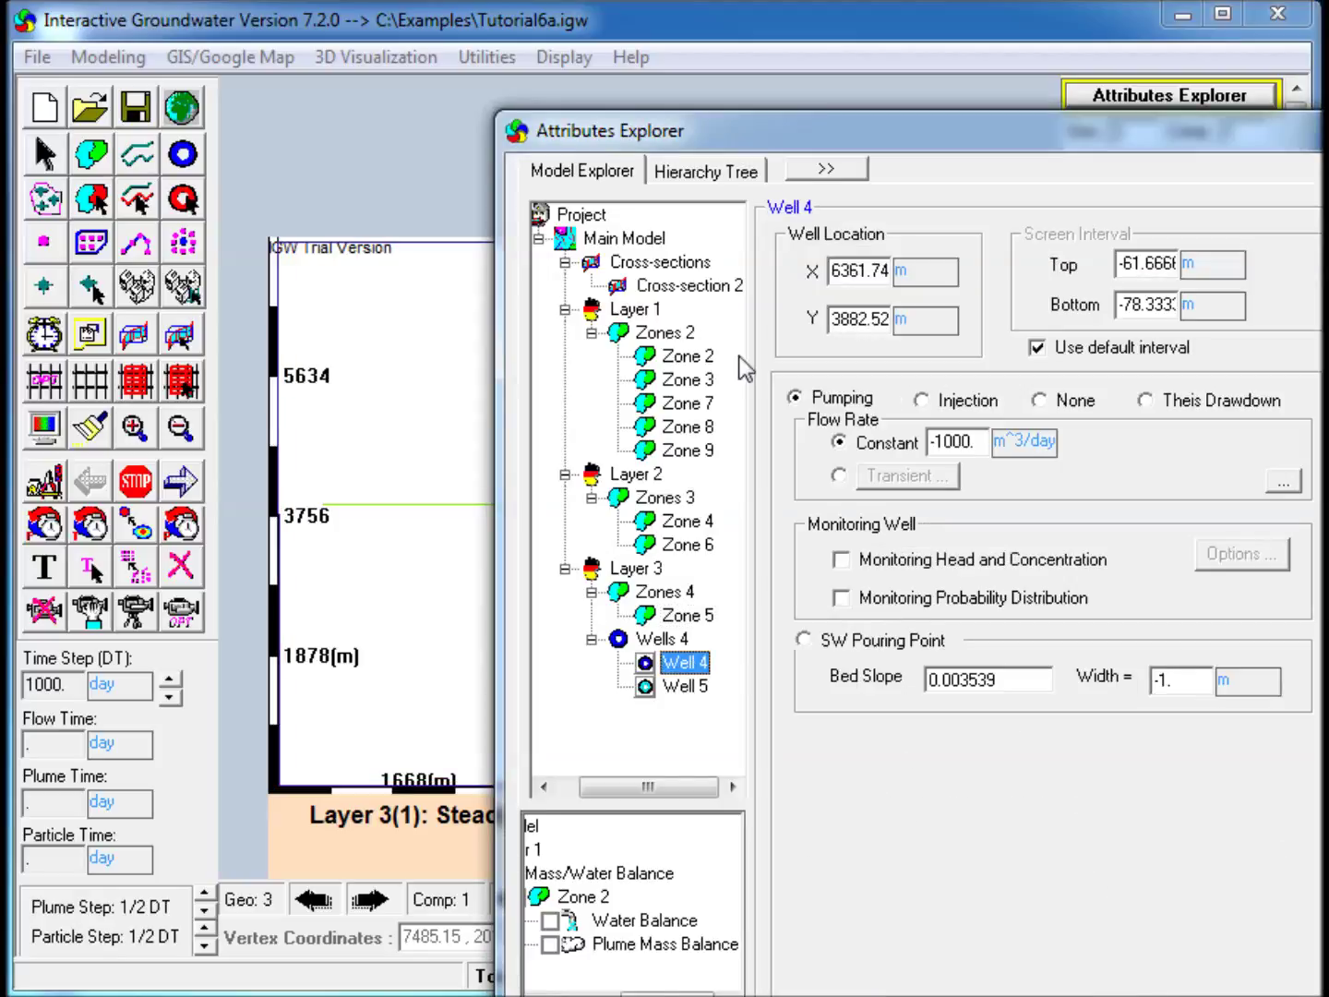
drag(765, 149, 1273, 319)
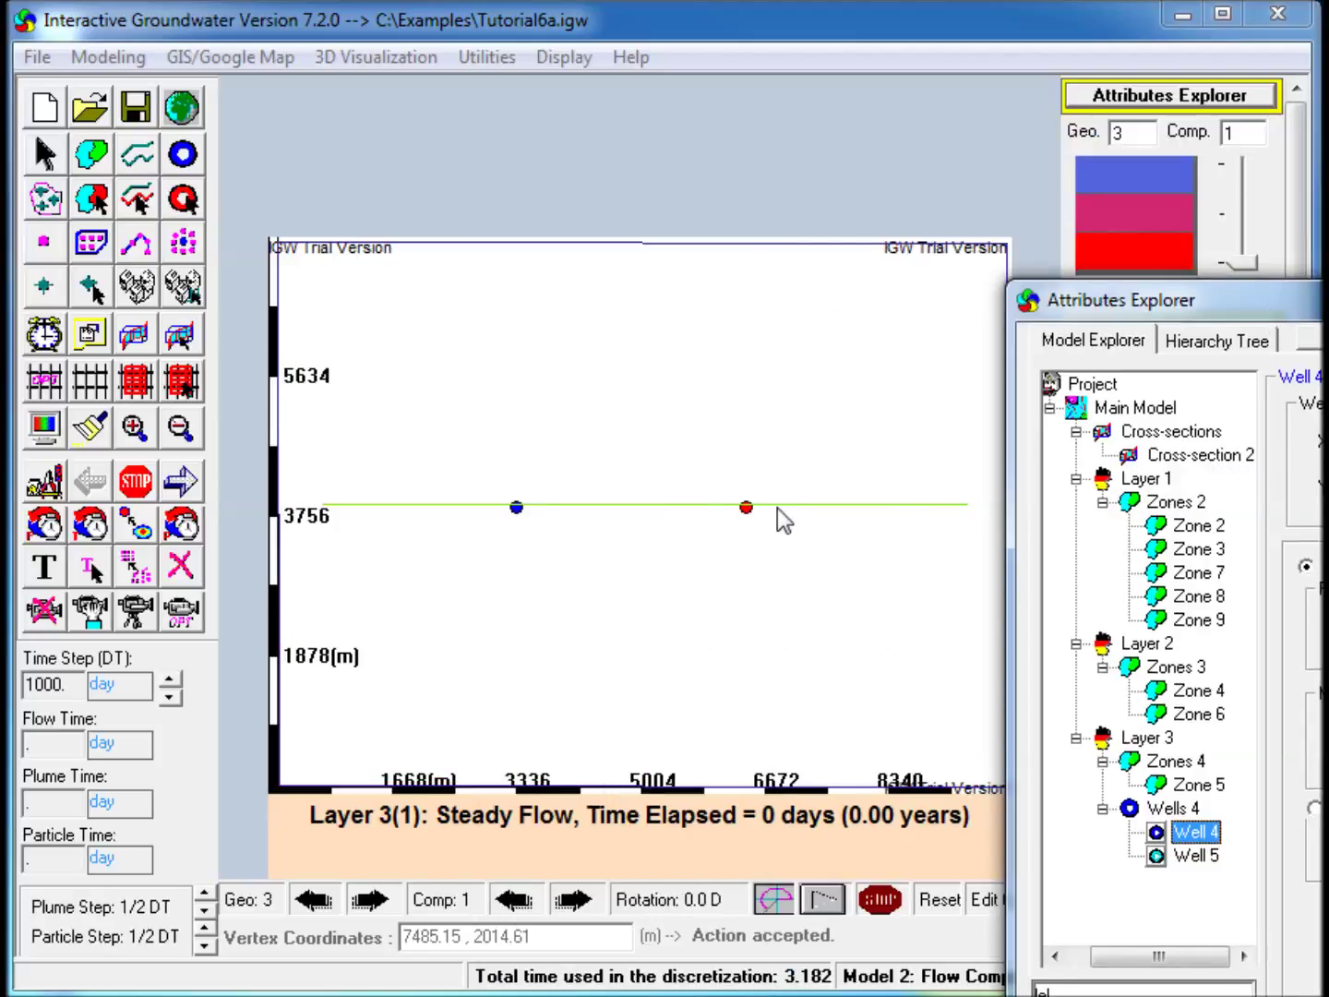
drag(1218, 306, 692, 107)
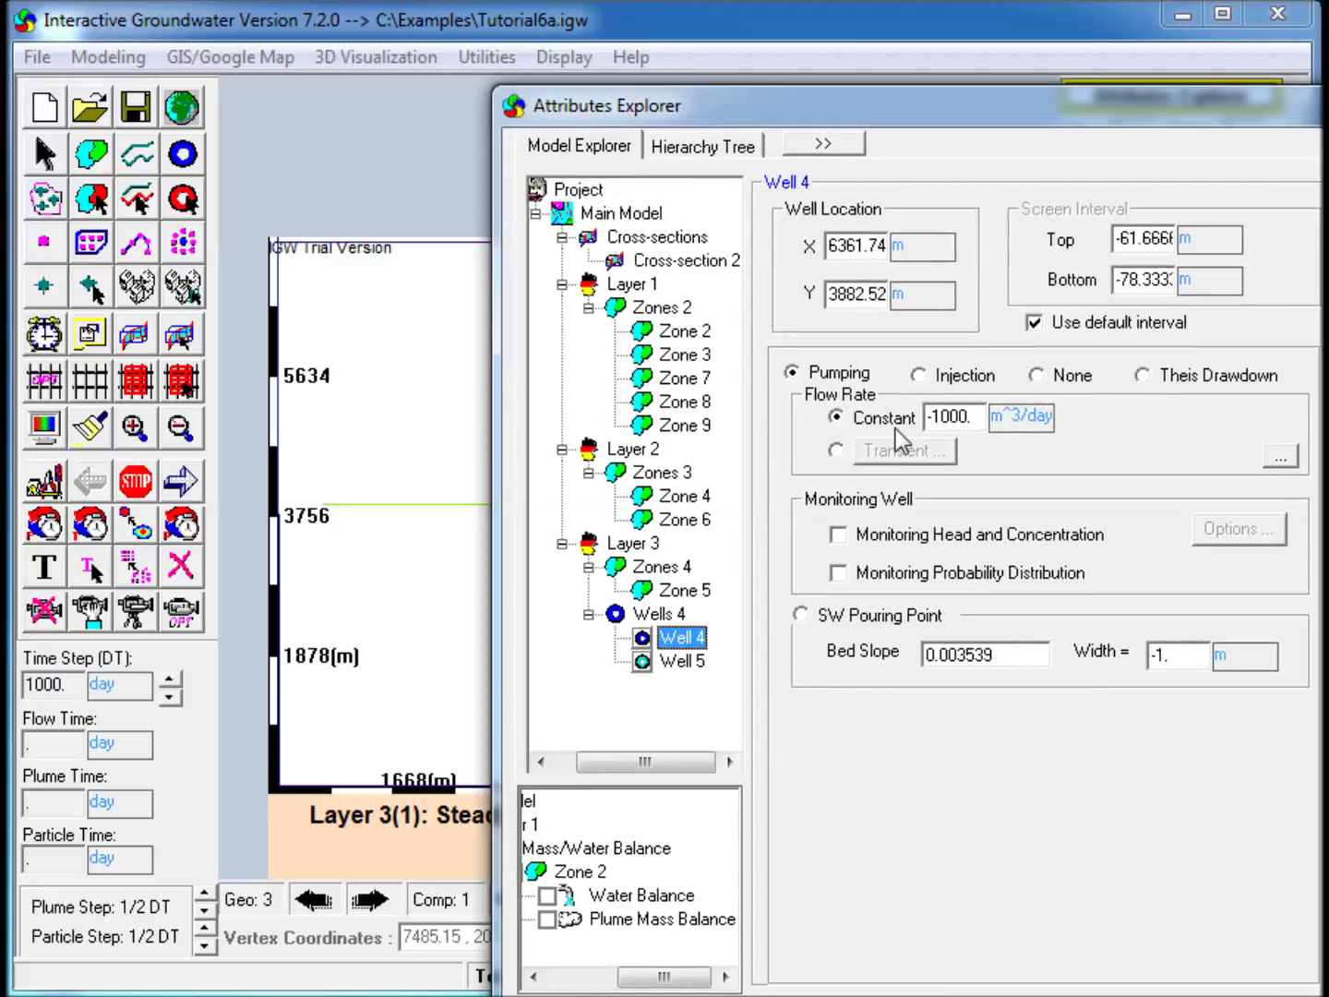
click(683, 660)
drag(737, 117, 855, 118)
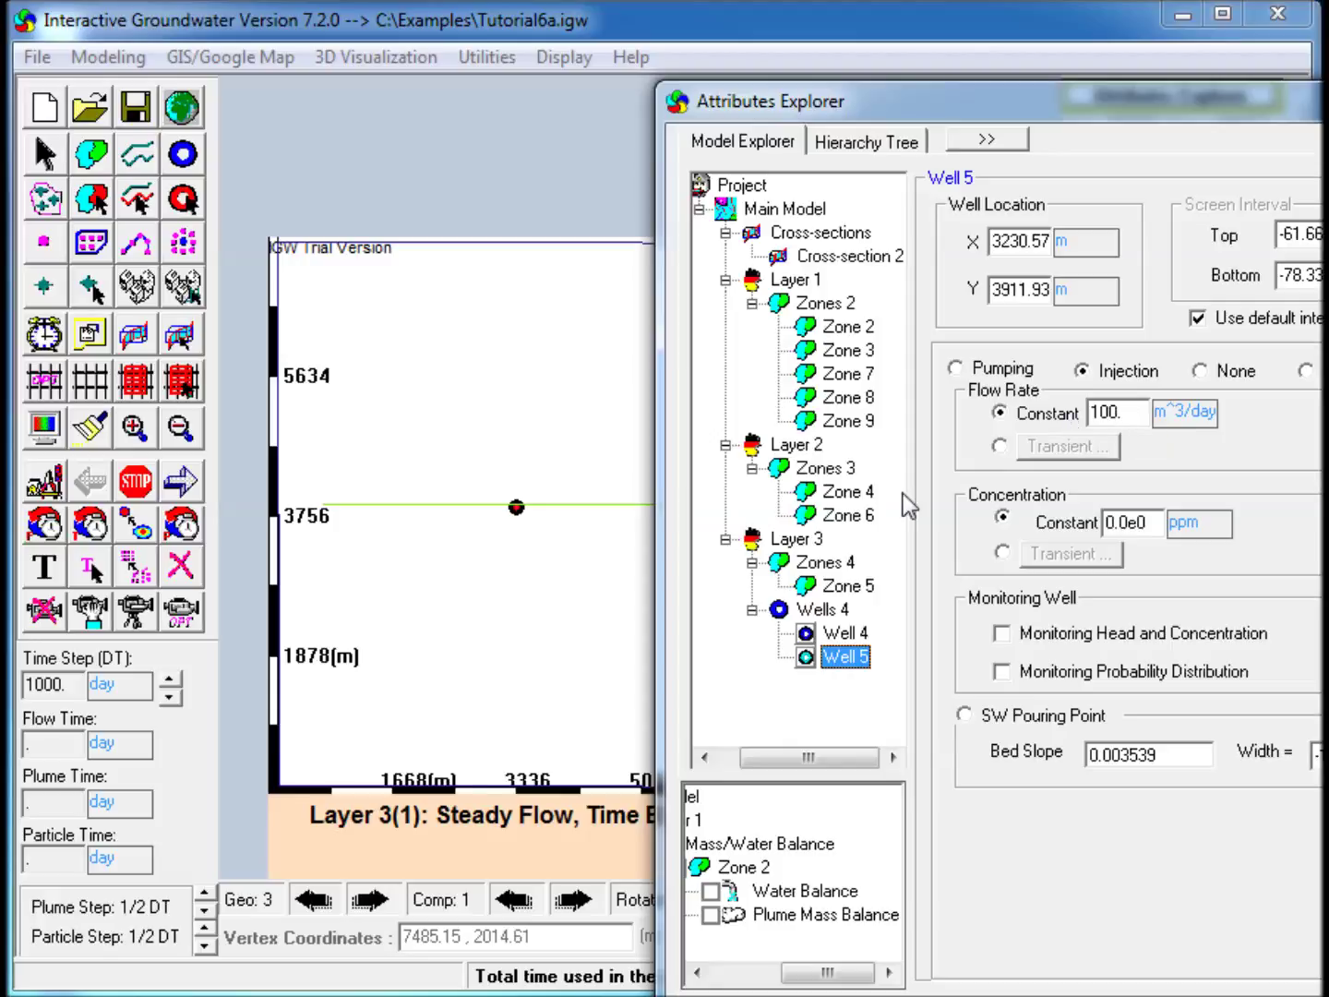
Review Cross-section 2's 60-cell grid, then close the Attributes Explorer
click(835, 259)
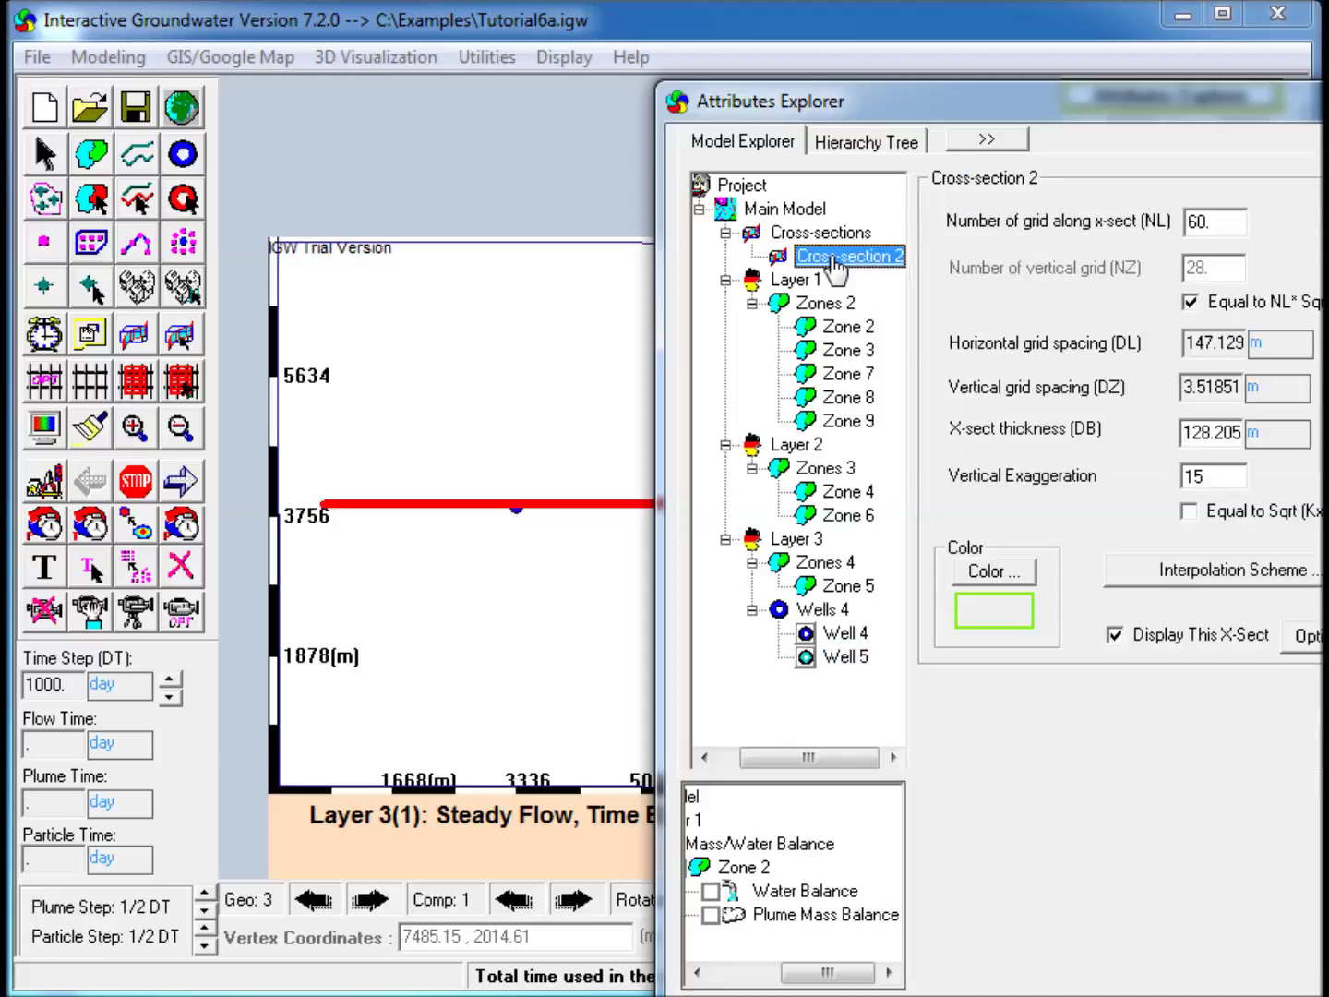
drag(886, 118, 840, 143)
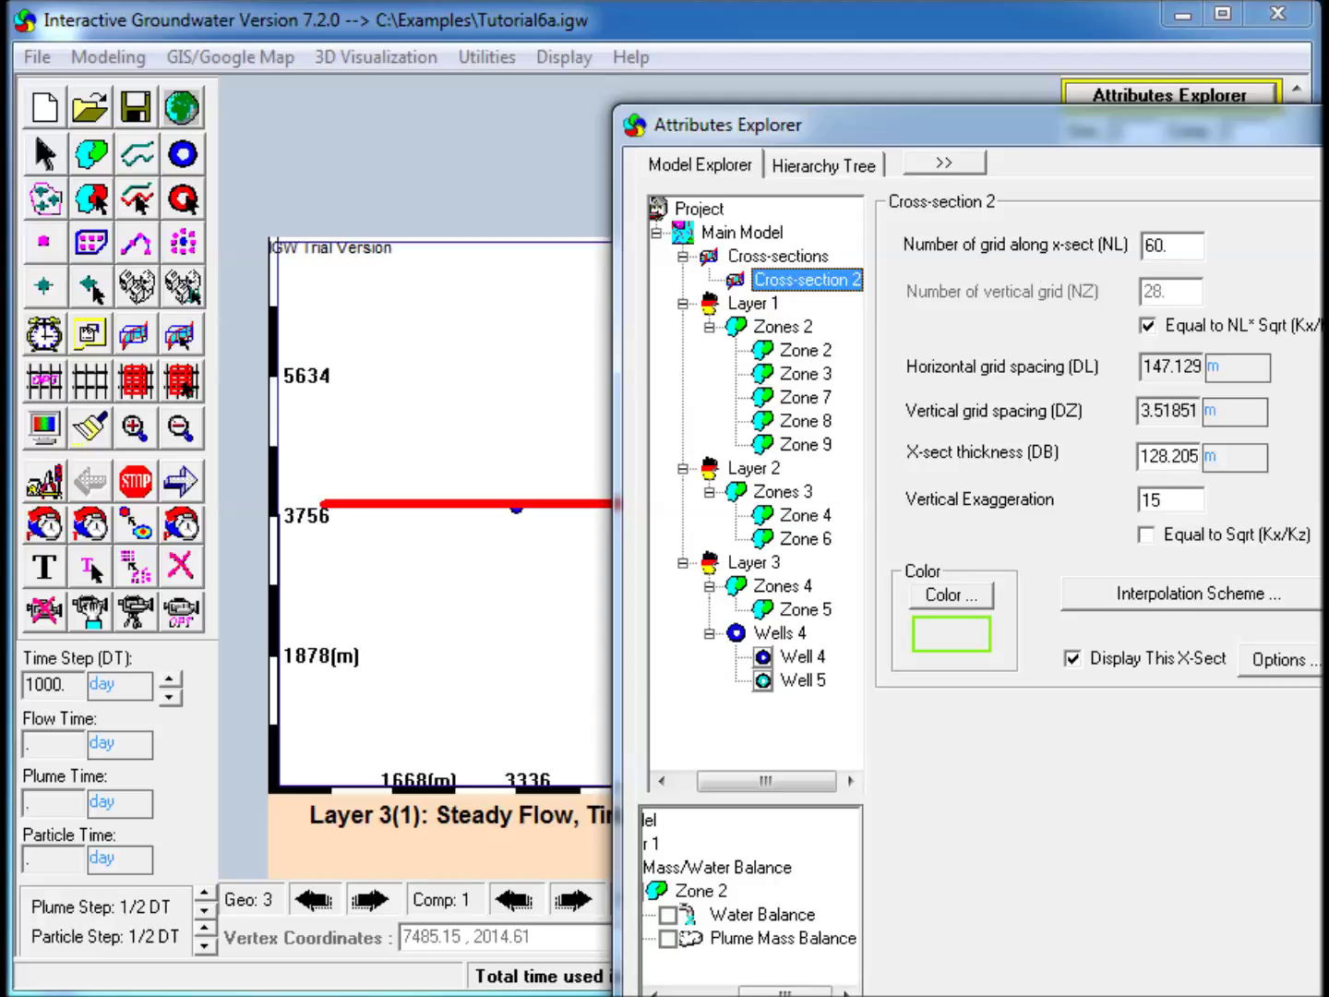
drag(1108, 126, 880, 113)
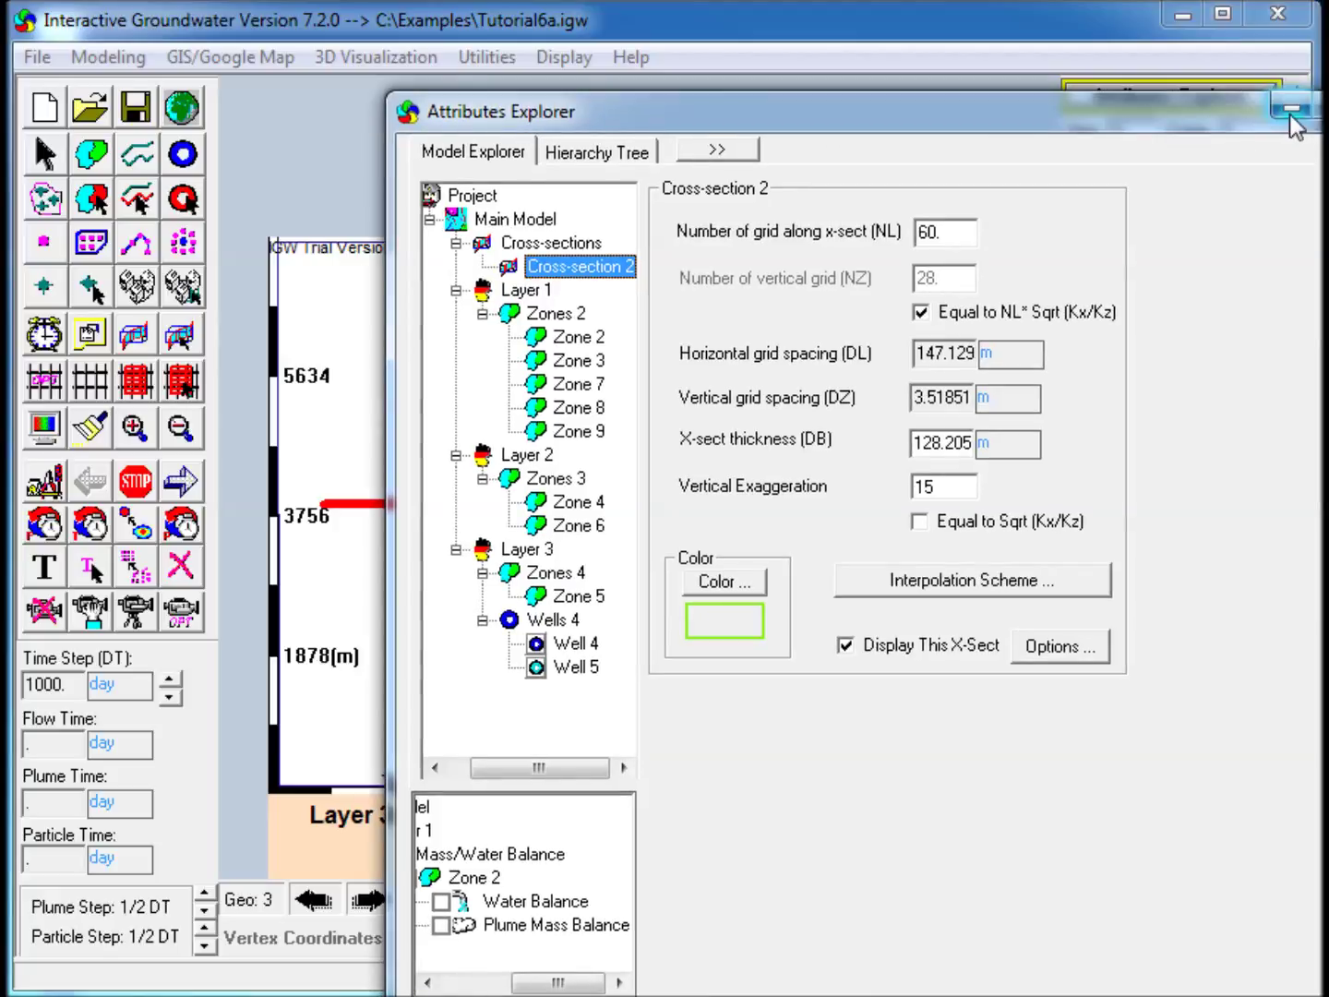
click(1297, 110)
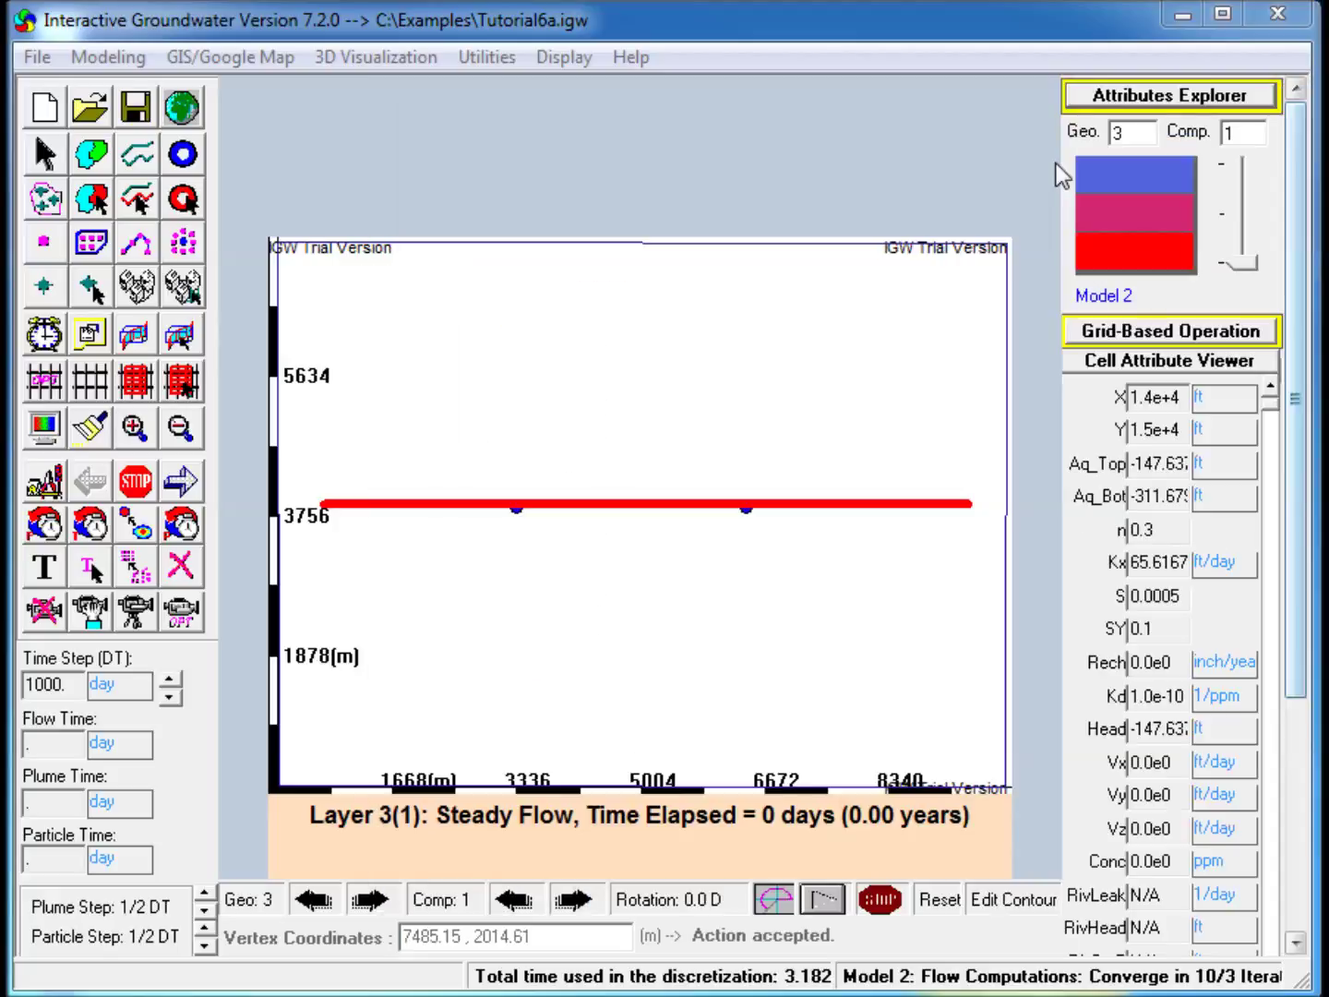
click(353, 425)
Discretize the model on the 40 by 30 grid with one computational layer per geological layer
click(89, 378)
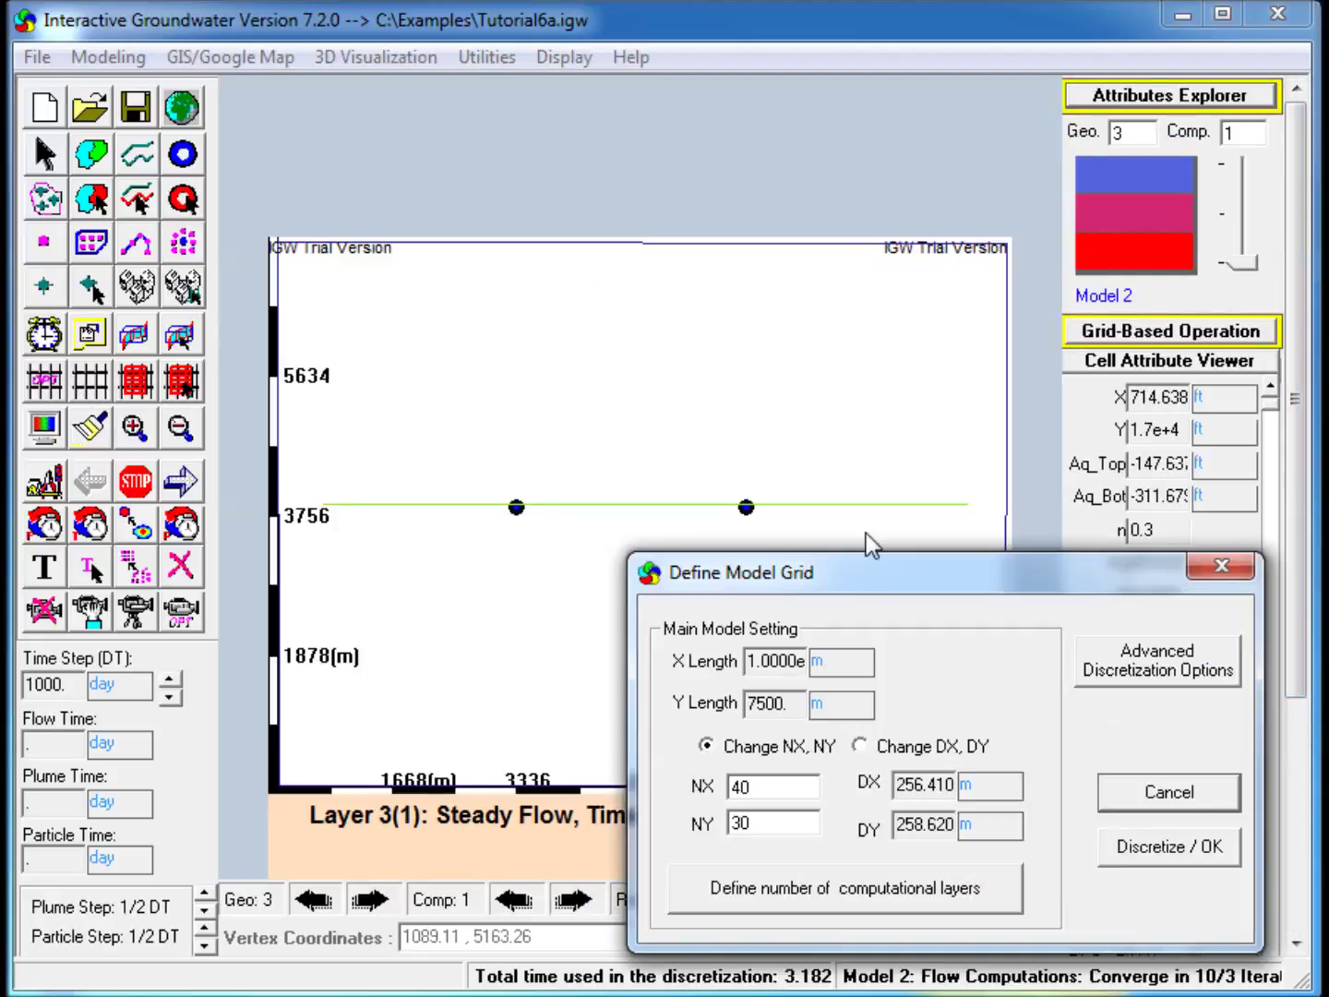
drag(861, 589, 669, 399)
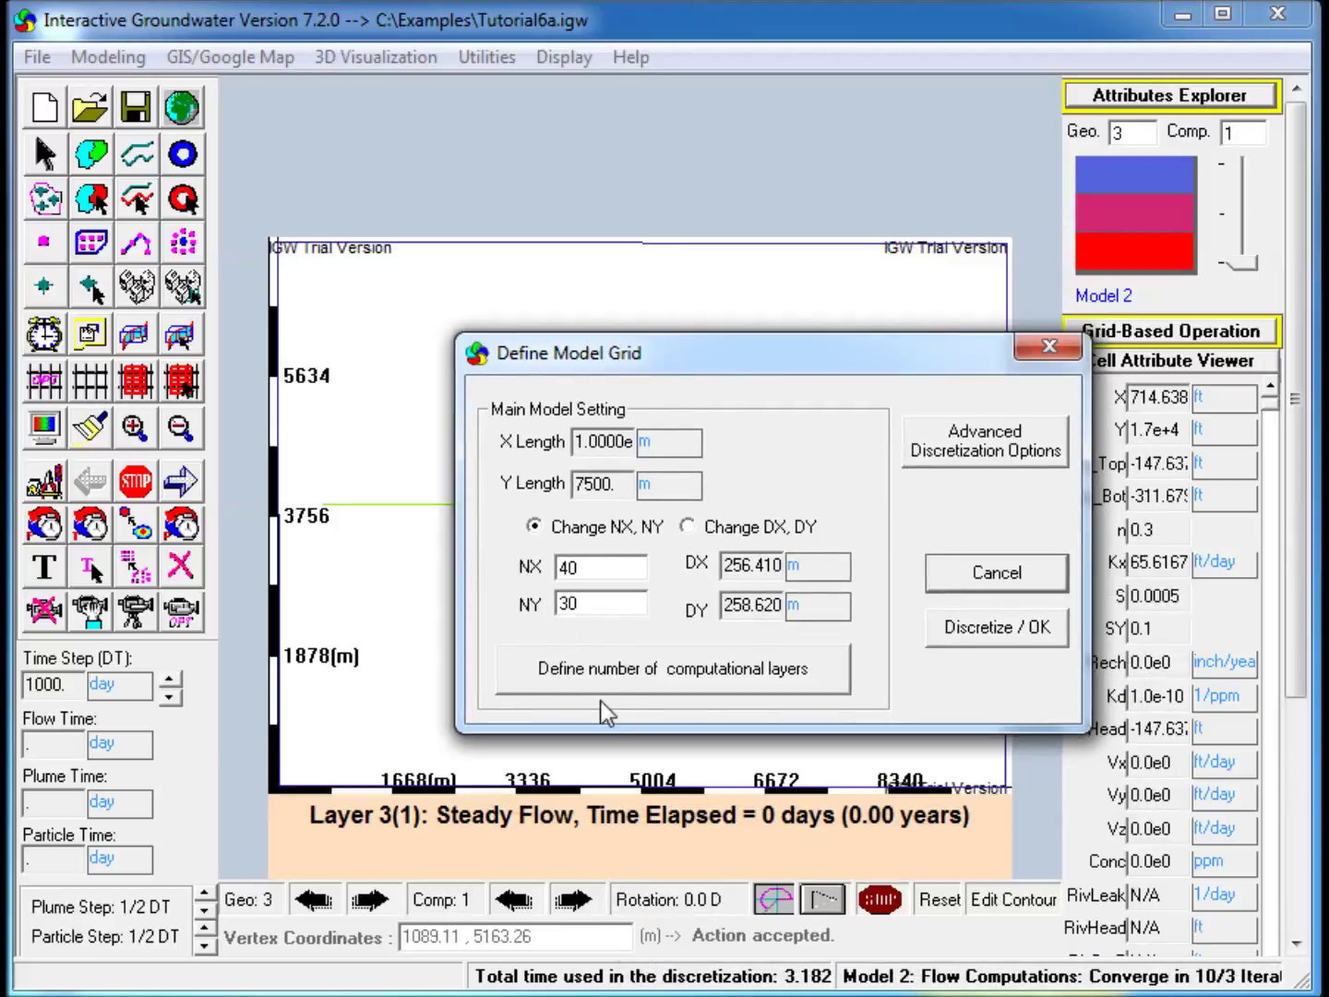
click(626, 677)
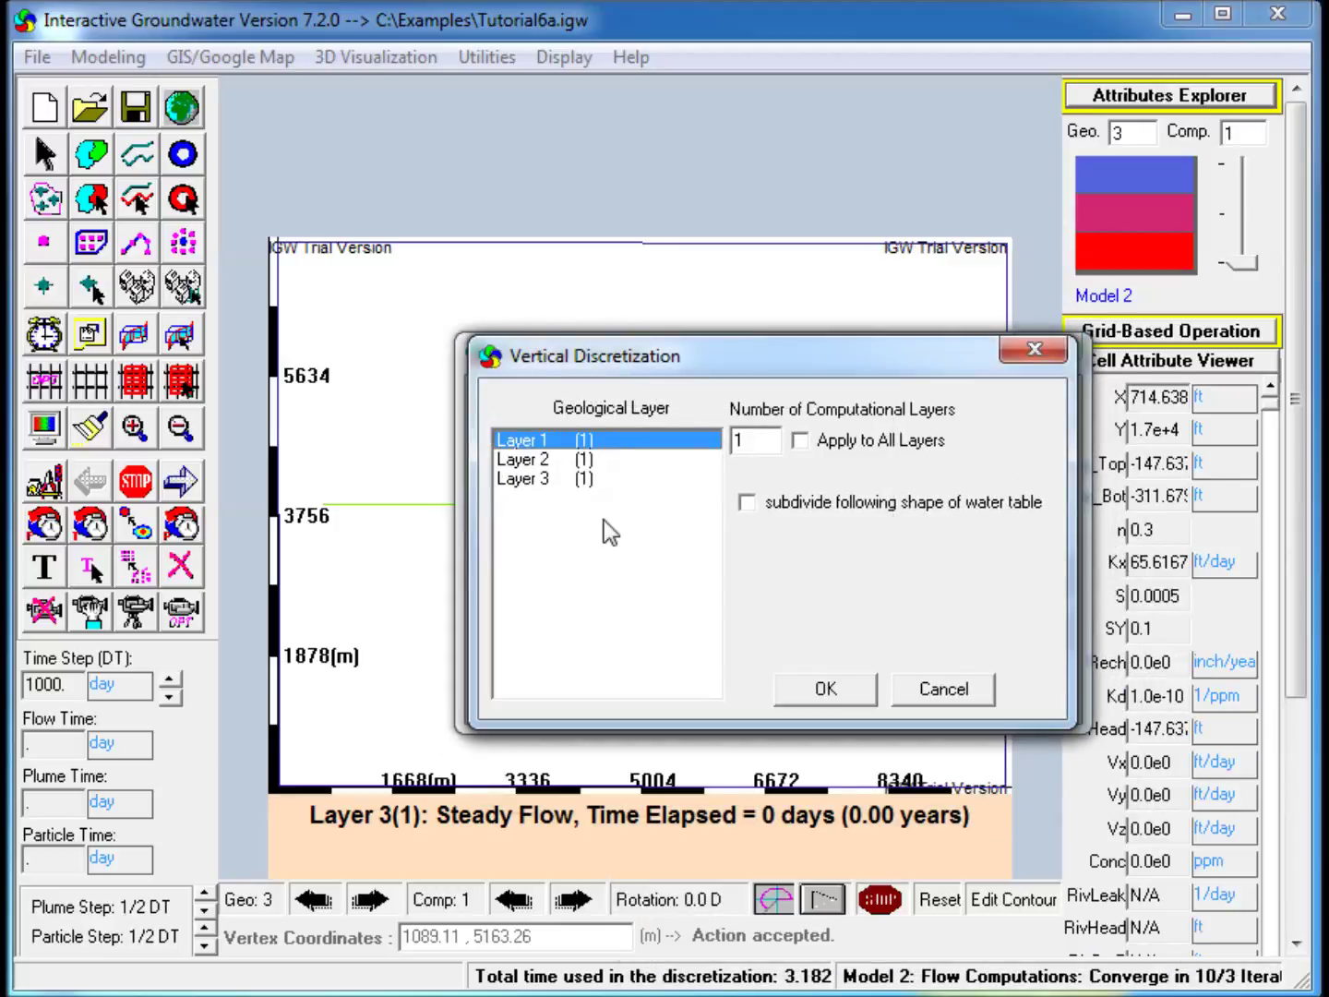
click(822, 691)
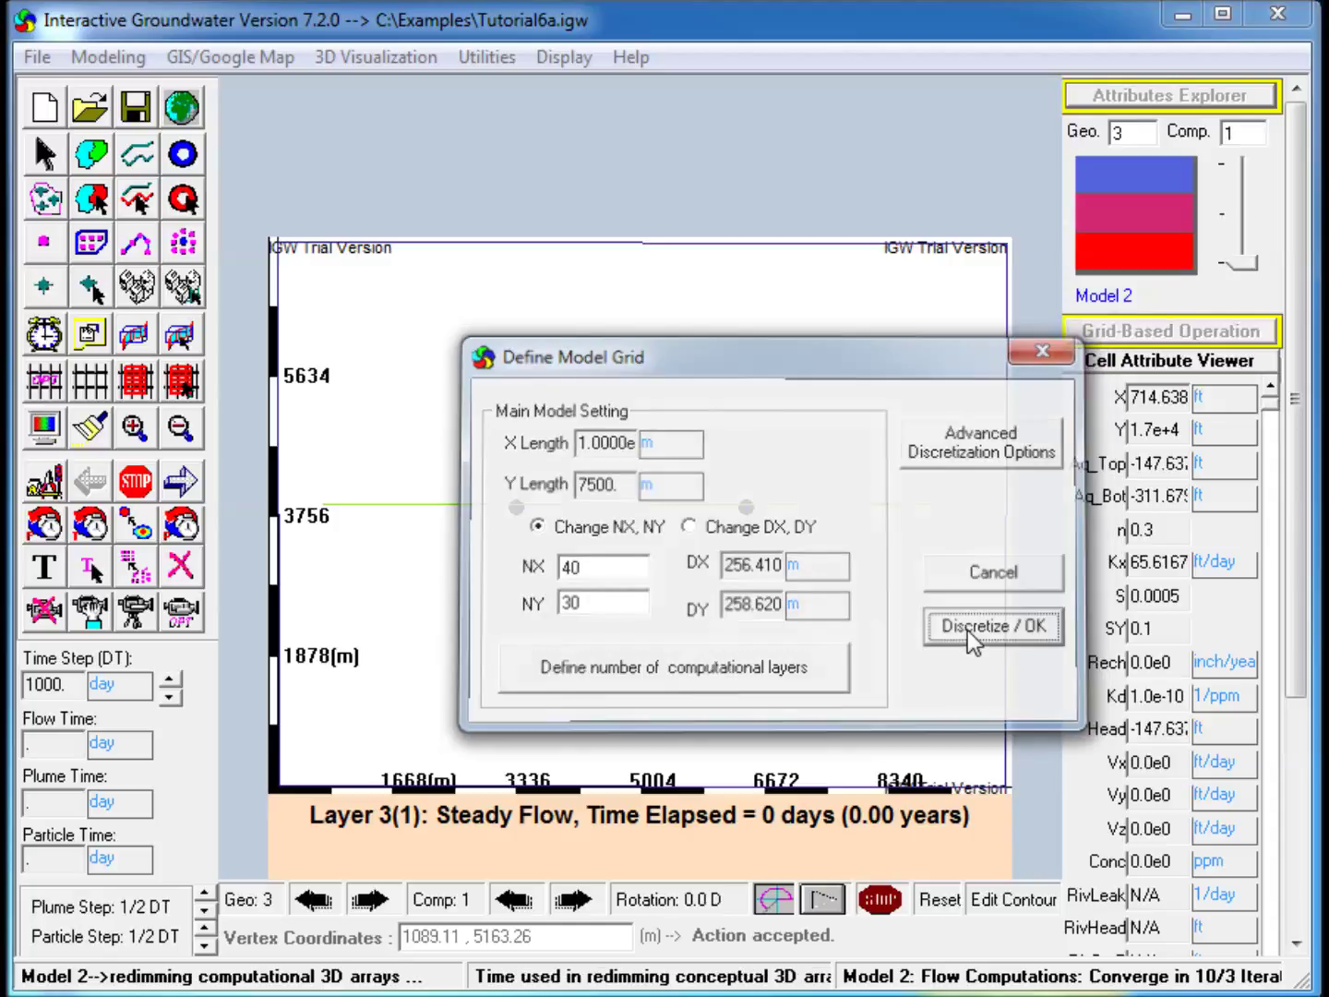
click(968, 632)
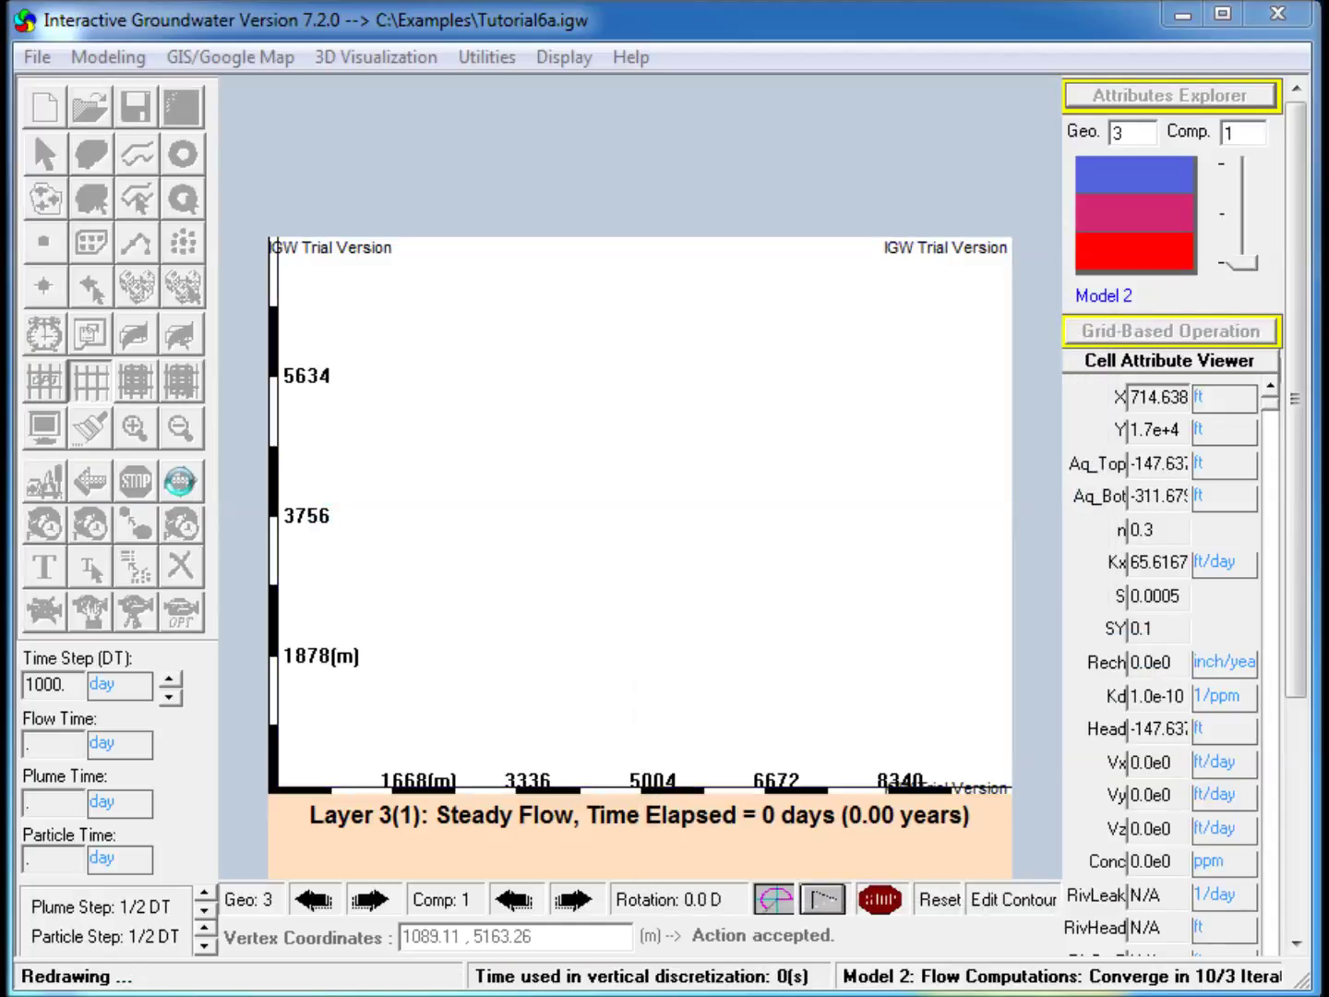
Run the steady flow model and view the top layer's head contours and flow vectors
click(182, 482)
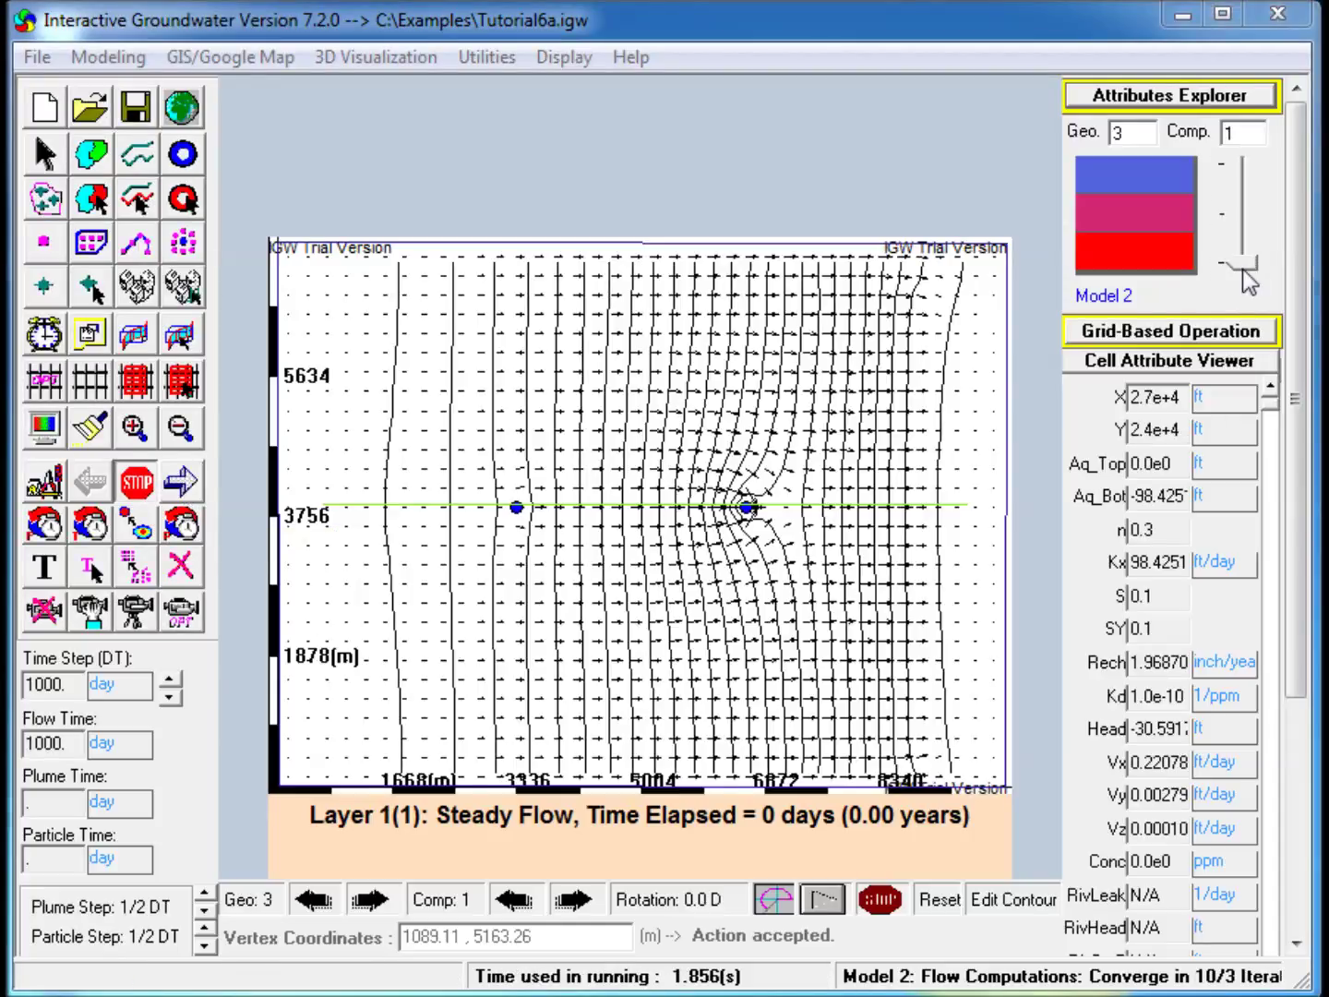
click(1251, 237)
drag(1246, 213, 1246, 166)
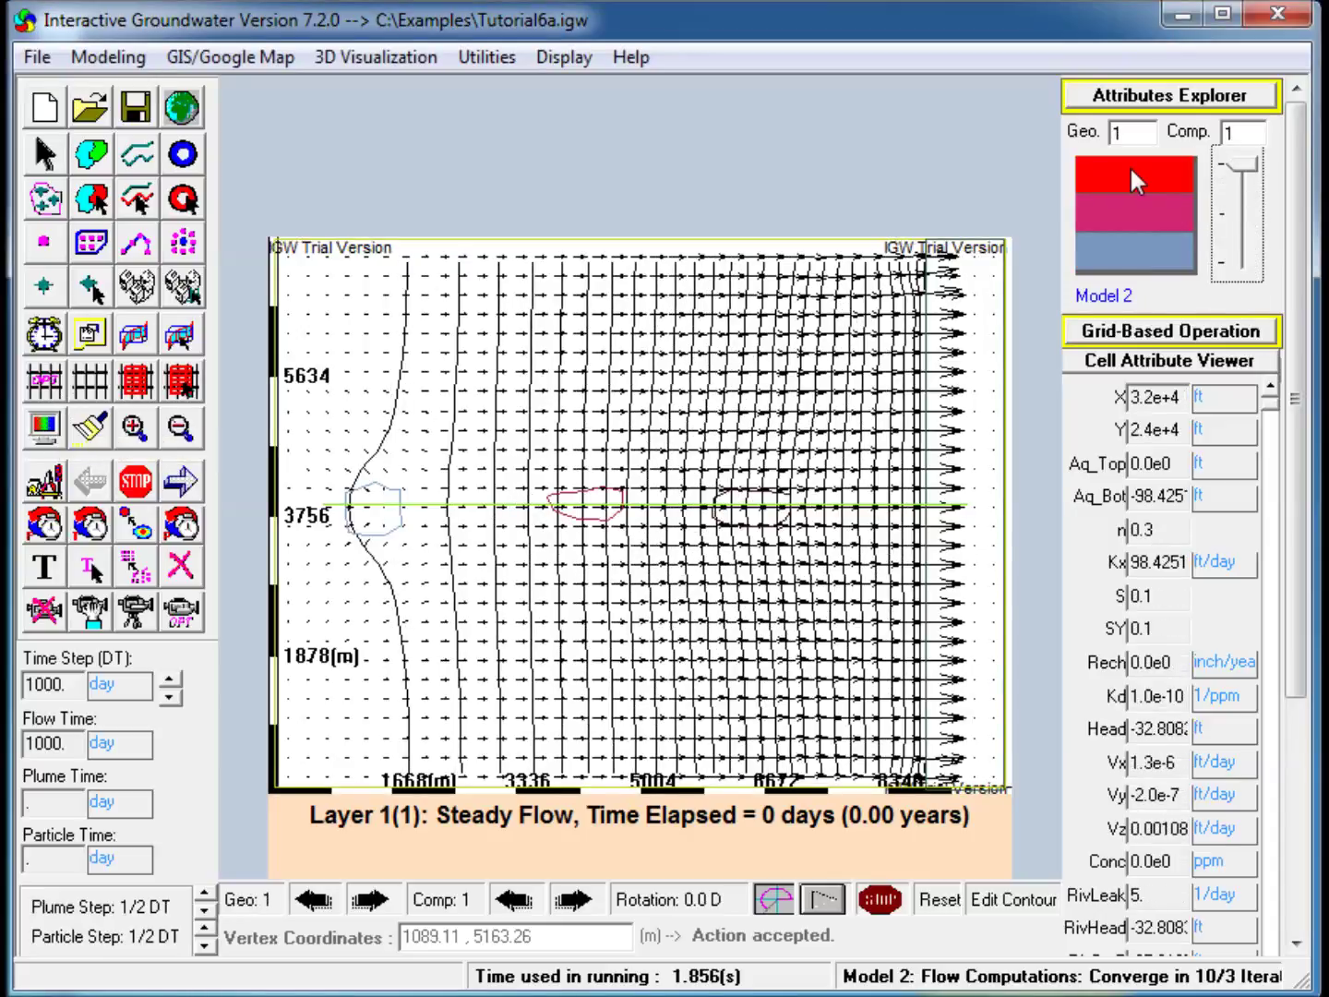
click(1156, 95)
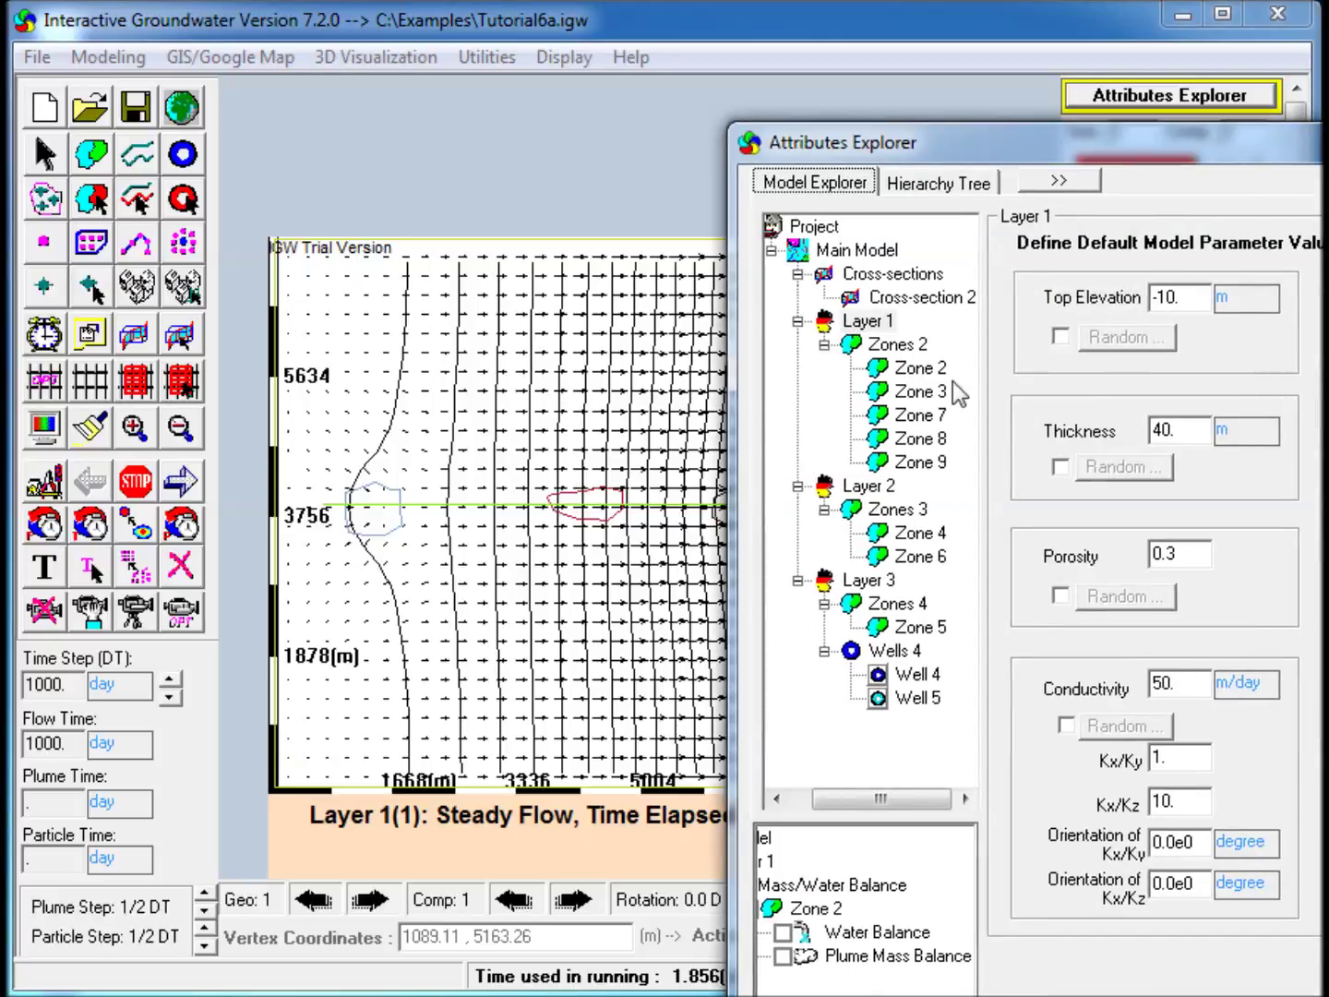
Give the Zone 7 lake's head-dependent flux a 200 ppm concentration
click(935, 418)
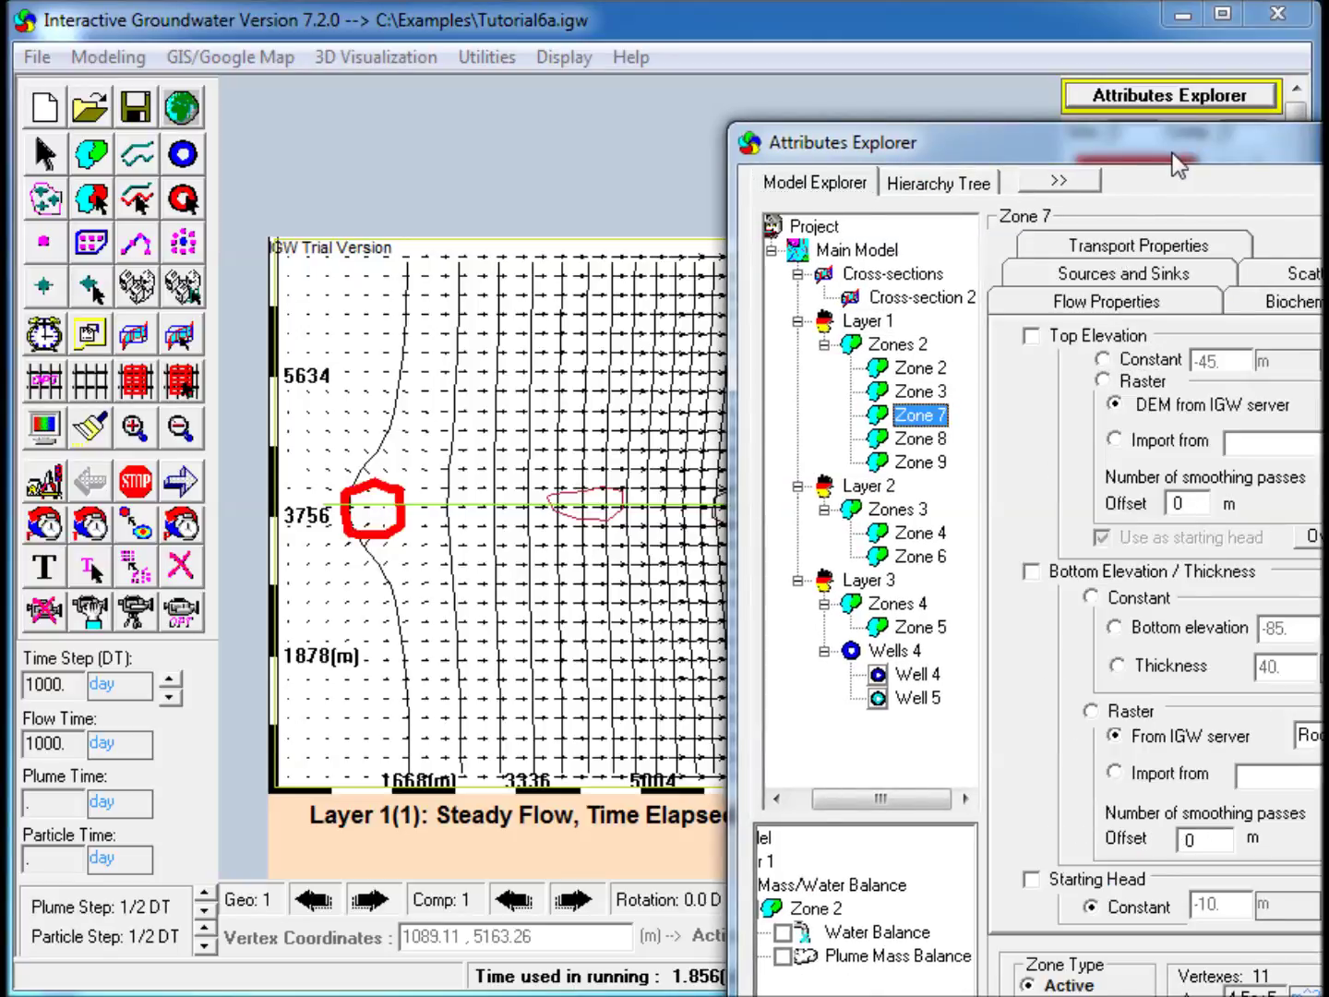
drag(1172, 153, 948, 127)
click(927, 254)
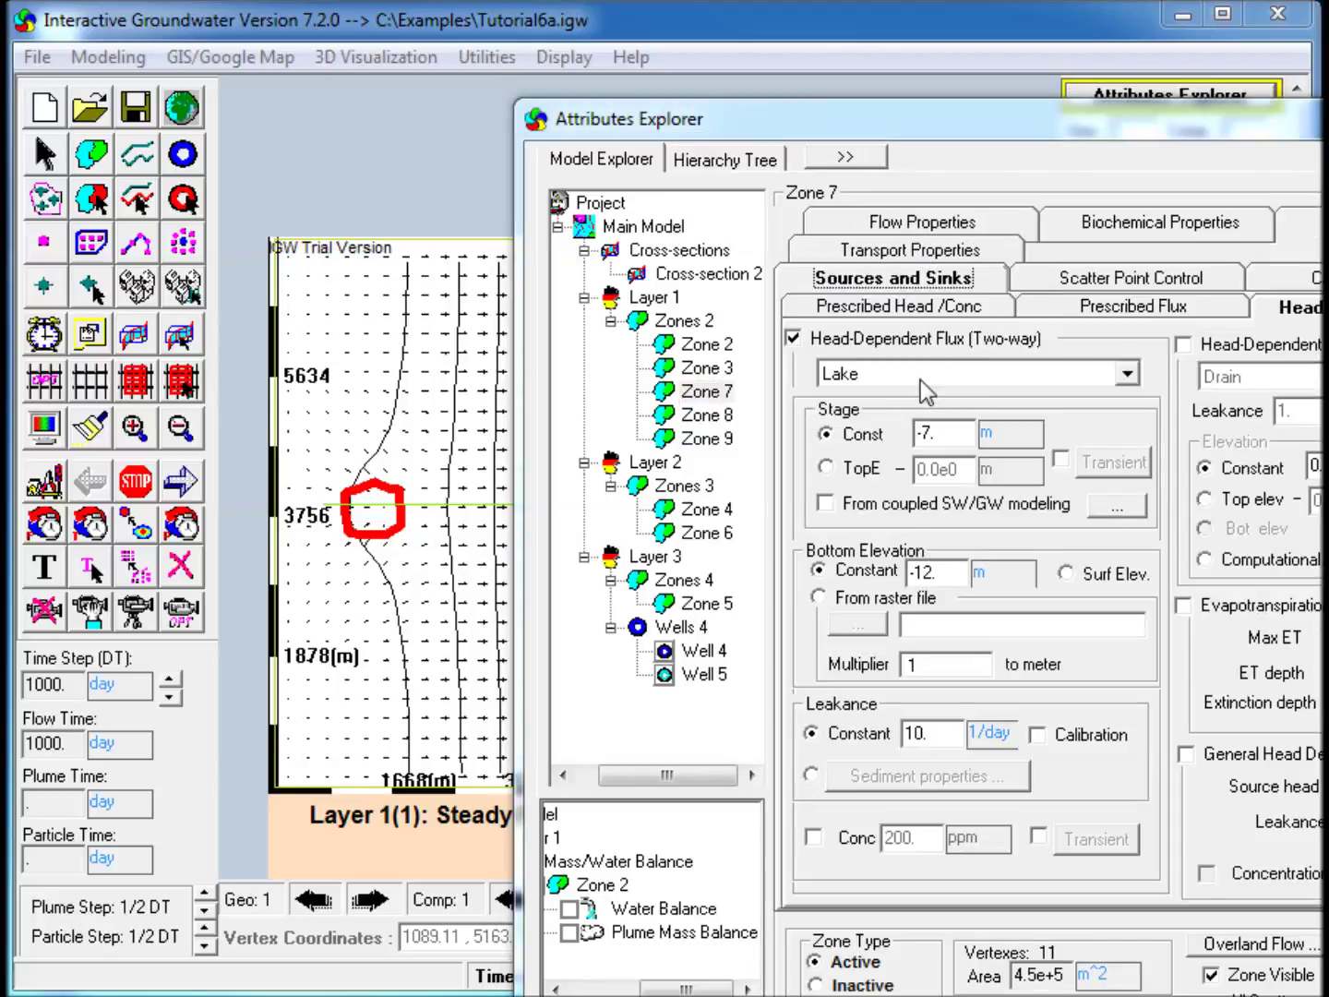
click(814, 837)
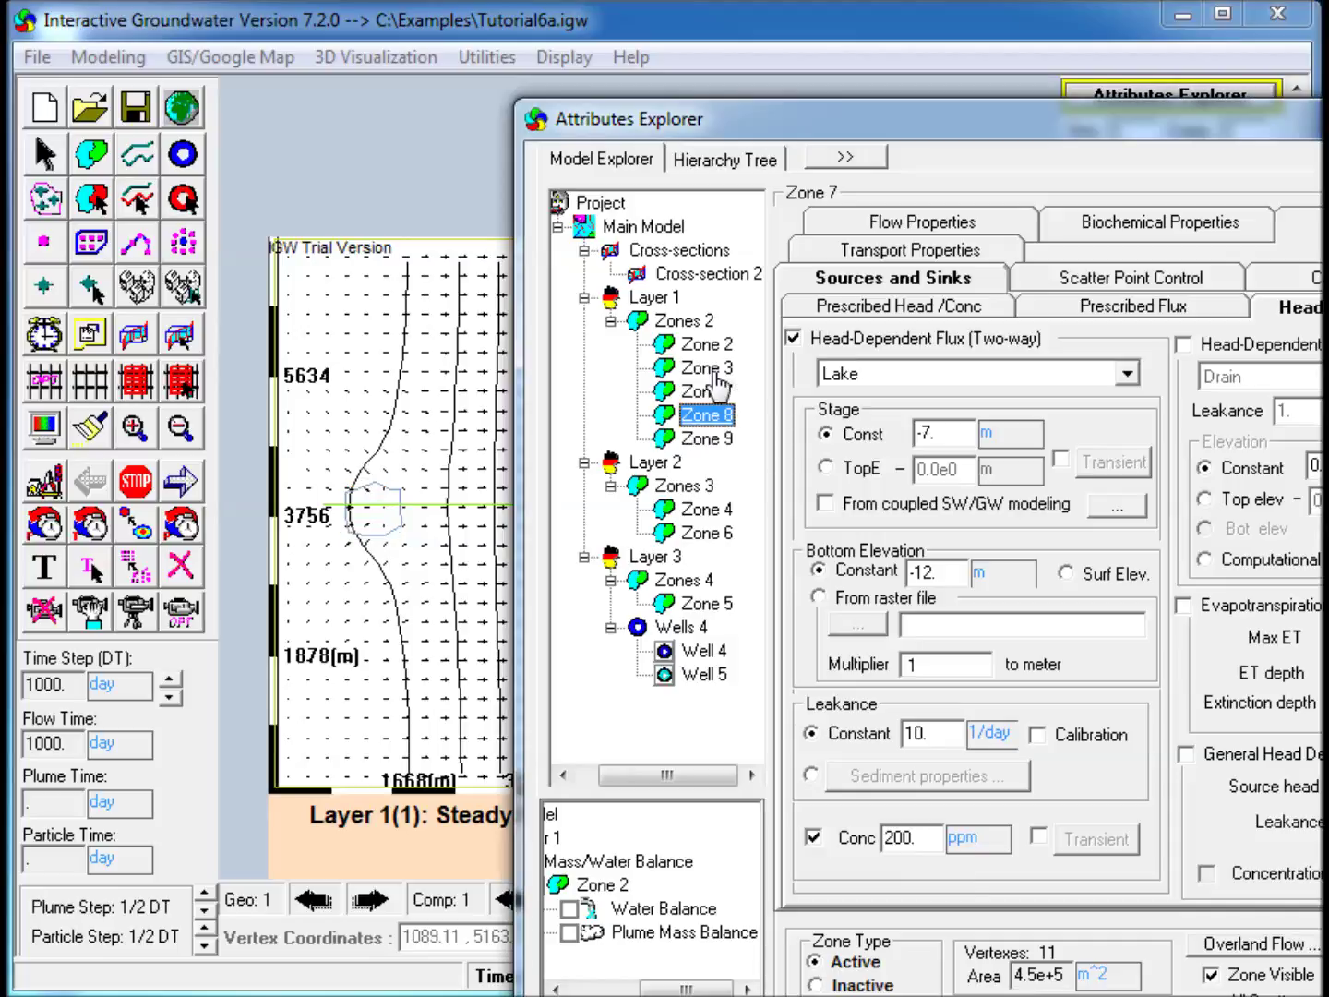
Switch Zone 8's recharge to cm/year and enable a 250 ppm recharge concentration
drag(781, 116, 958, 85)
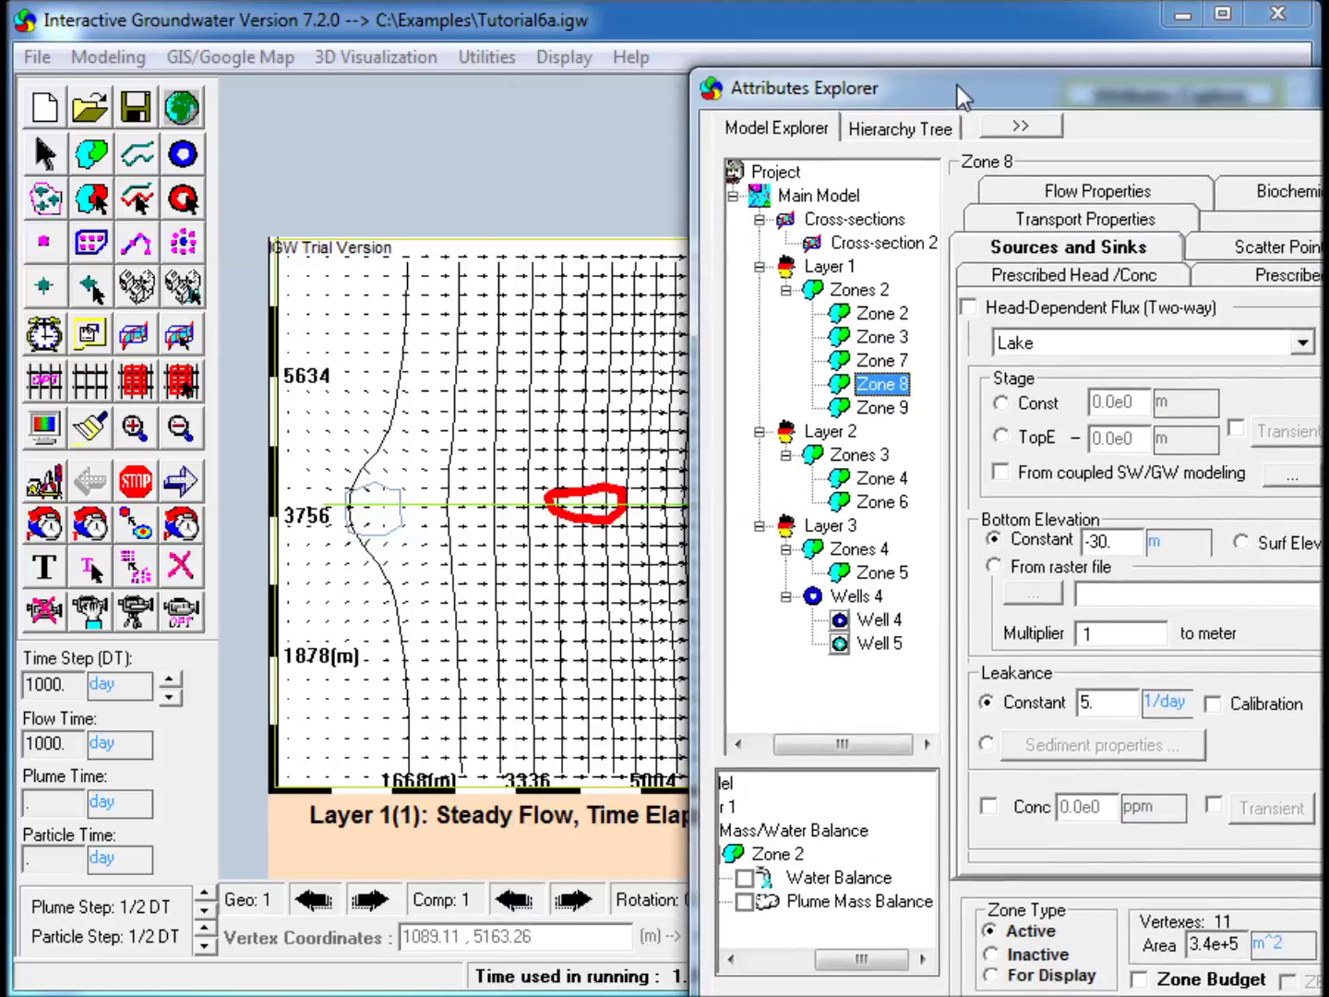
click(1287, 276)
drag(1279, 105, 1093, 93)
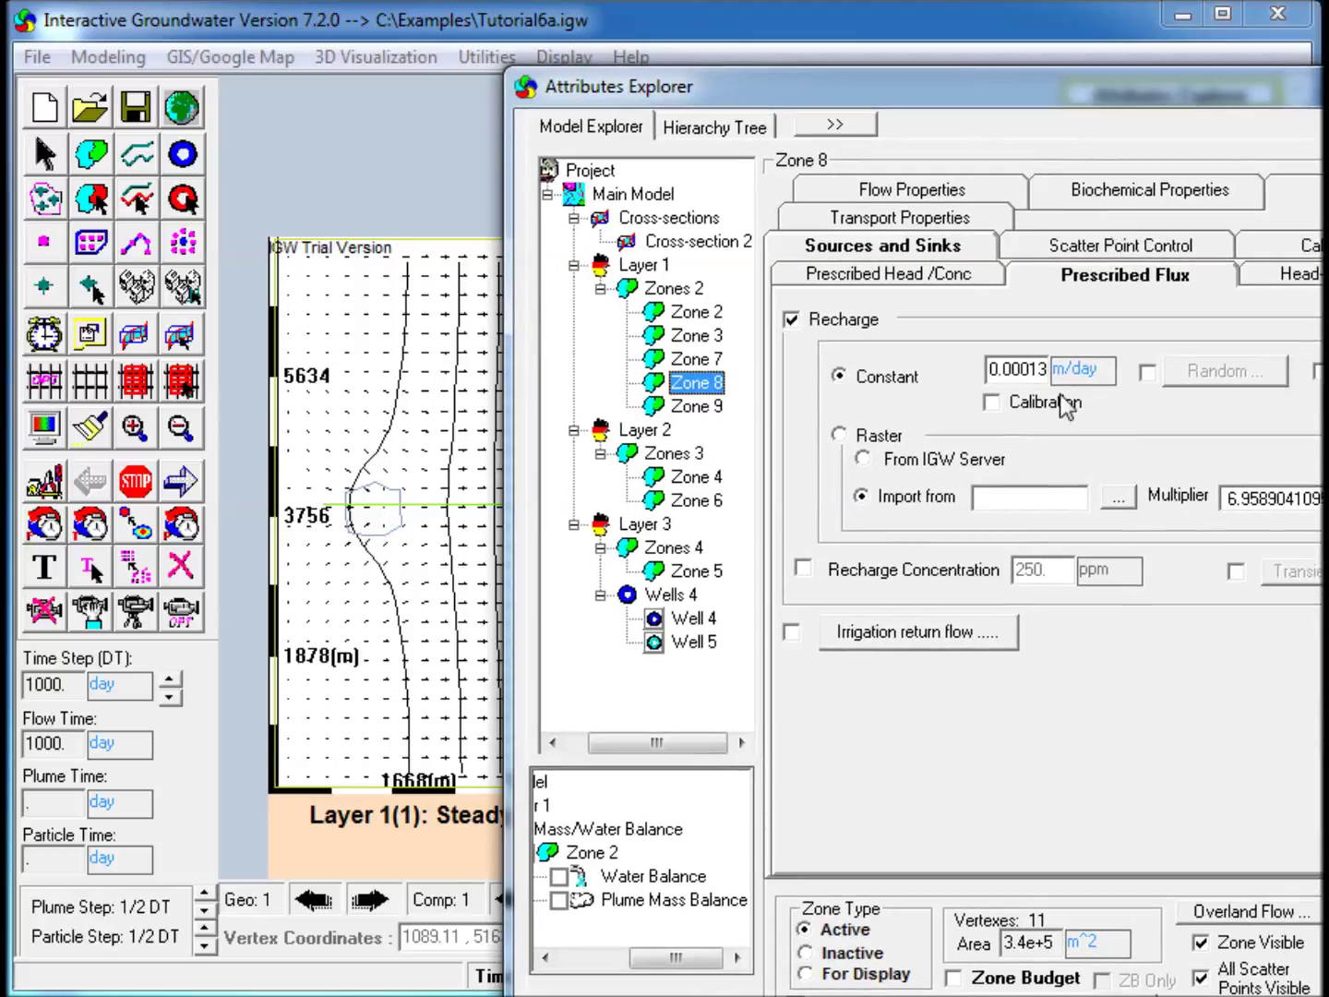
click(1083, 370)
click(1082, 369)
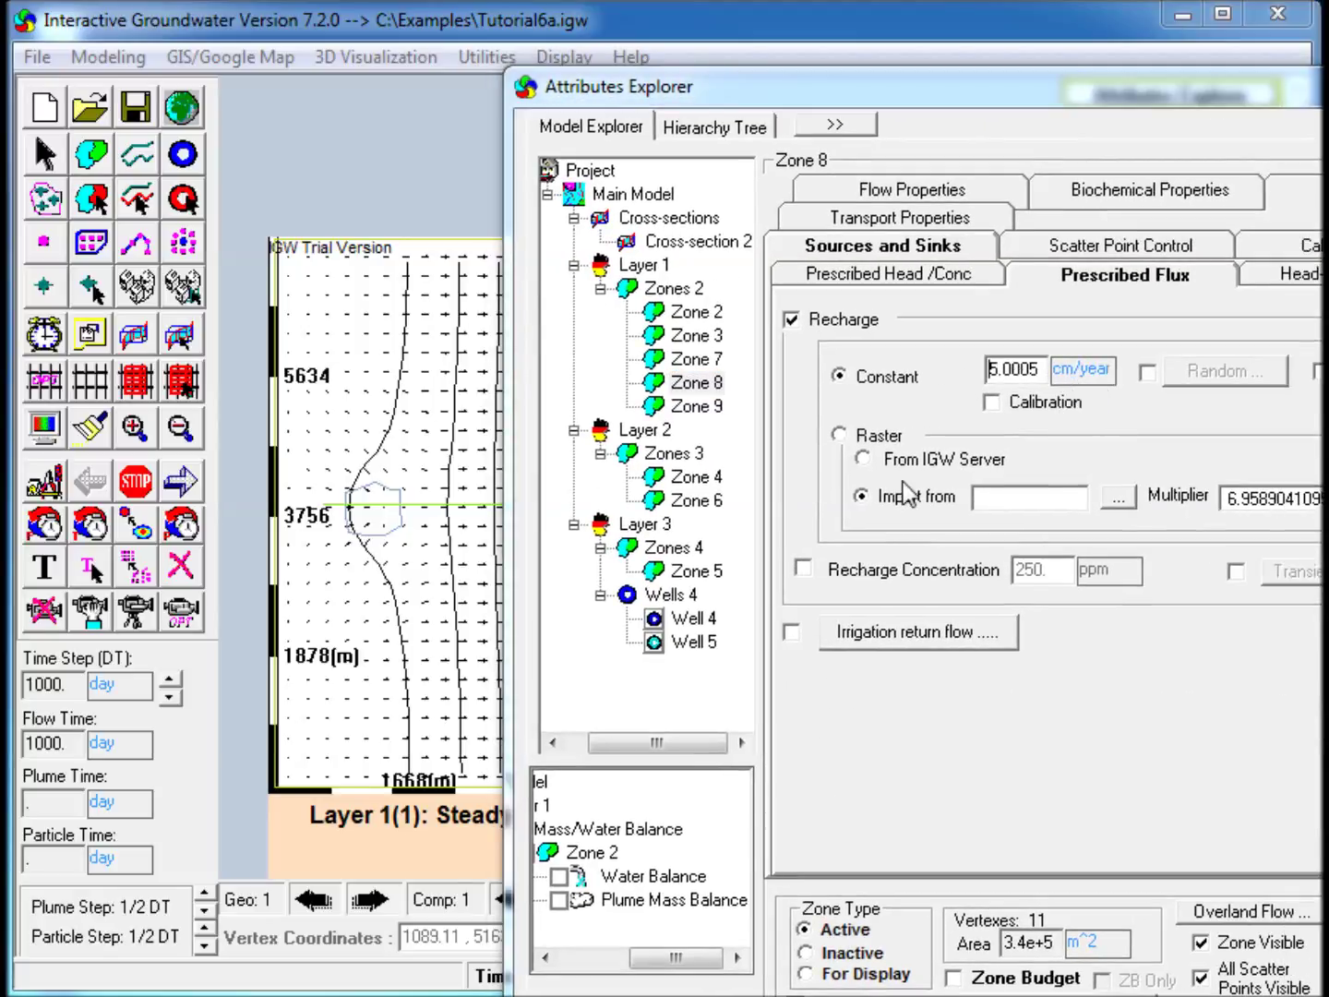
click(803, 569)
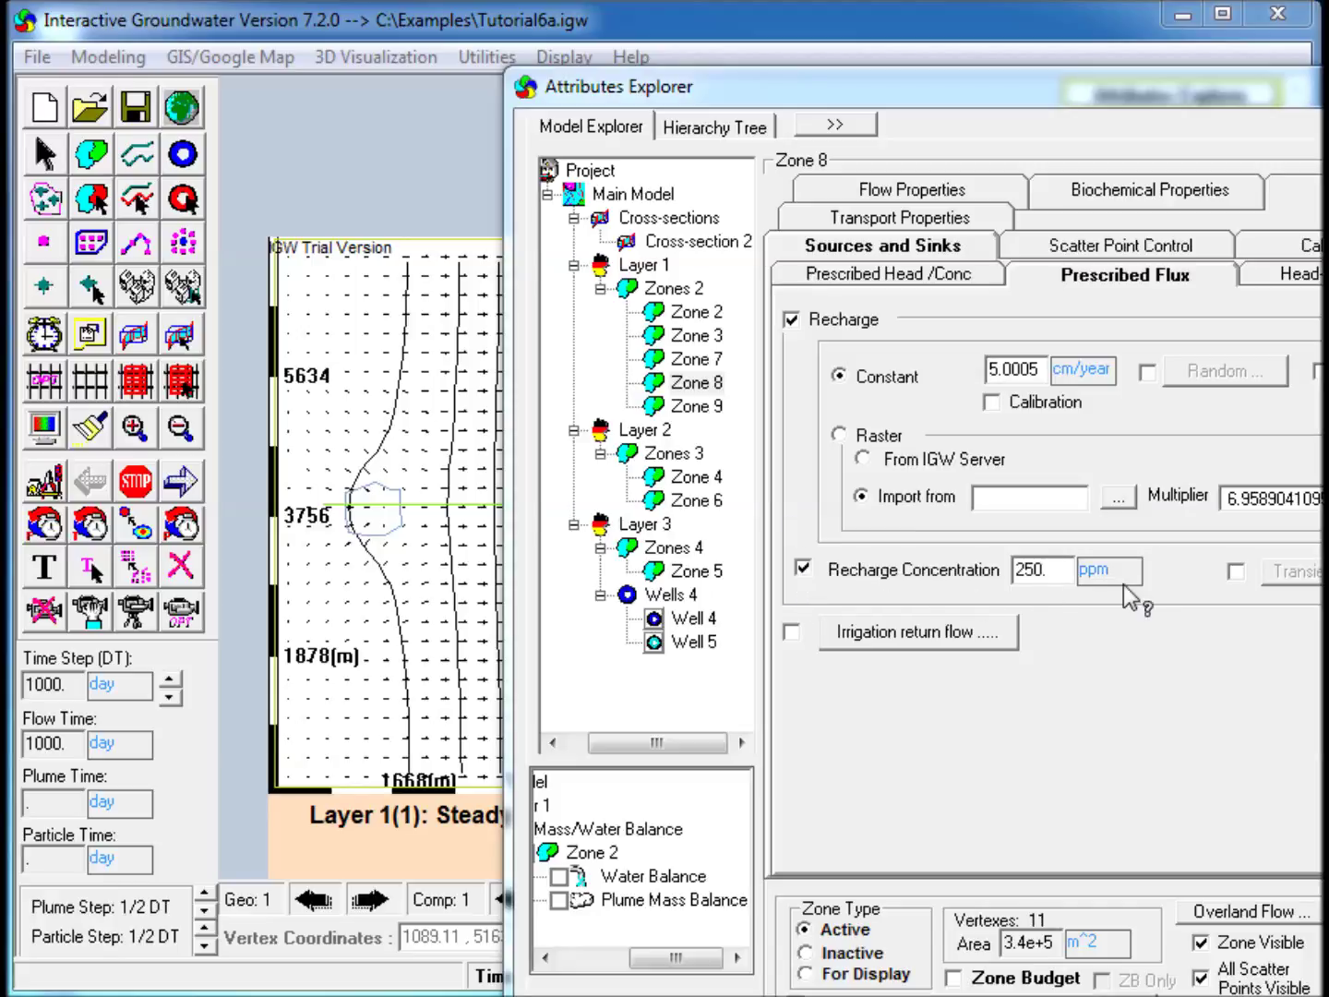
click(719, 410)
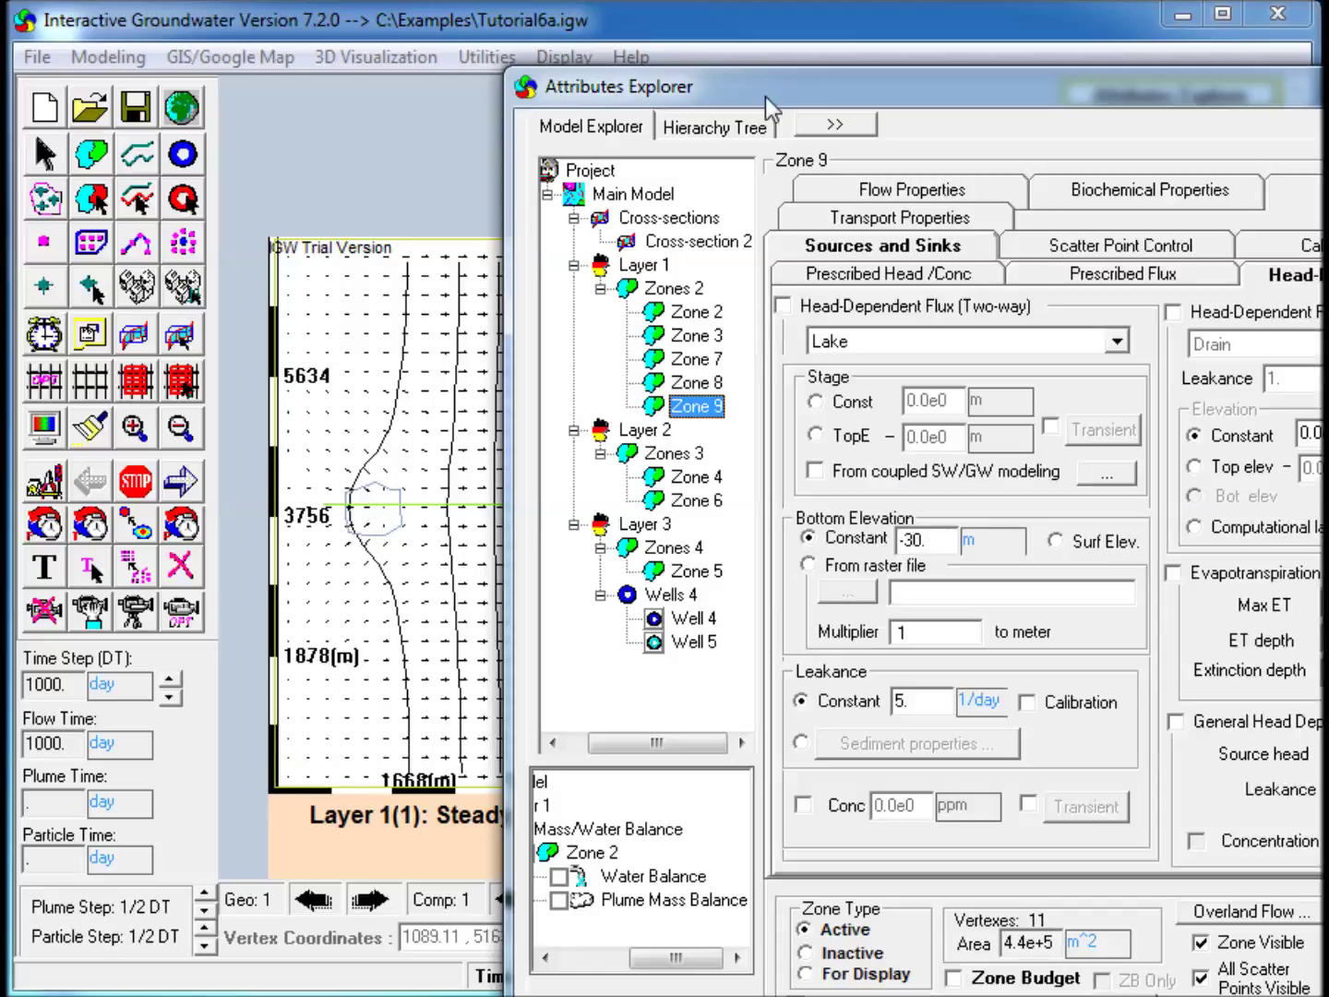
Turn on an instantaneous 100 ppm source concentration for Zone 9
drag(765, 95, 668, 76)
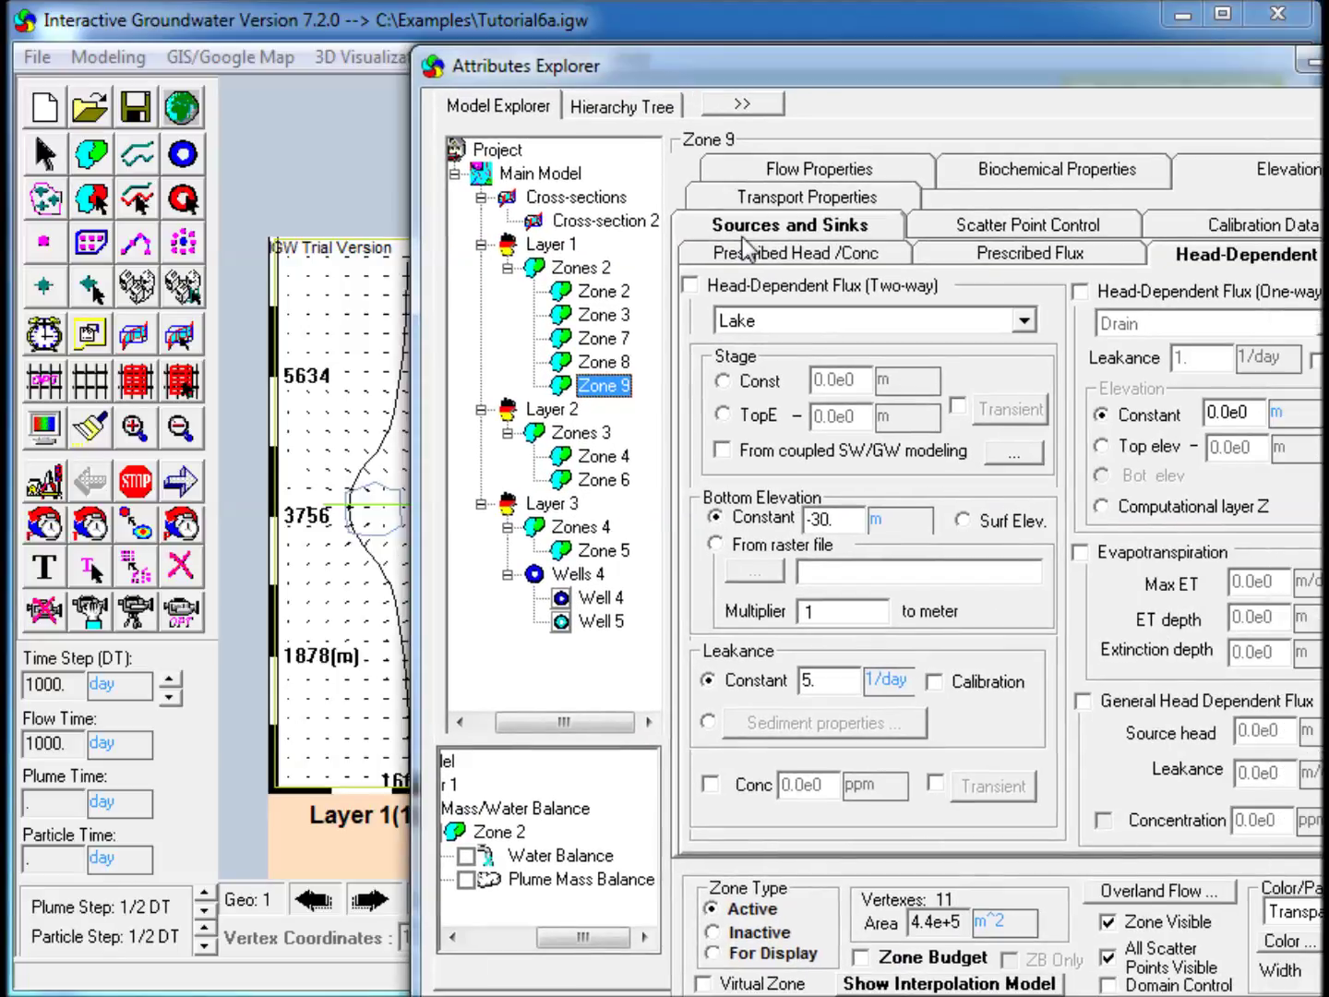
click(772, 259)
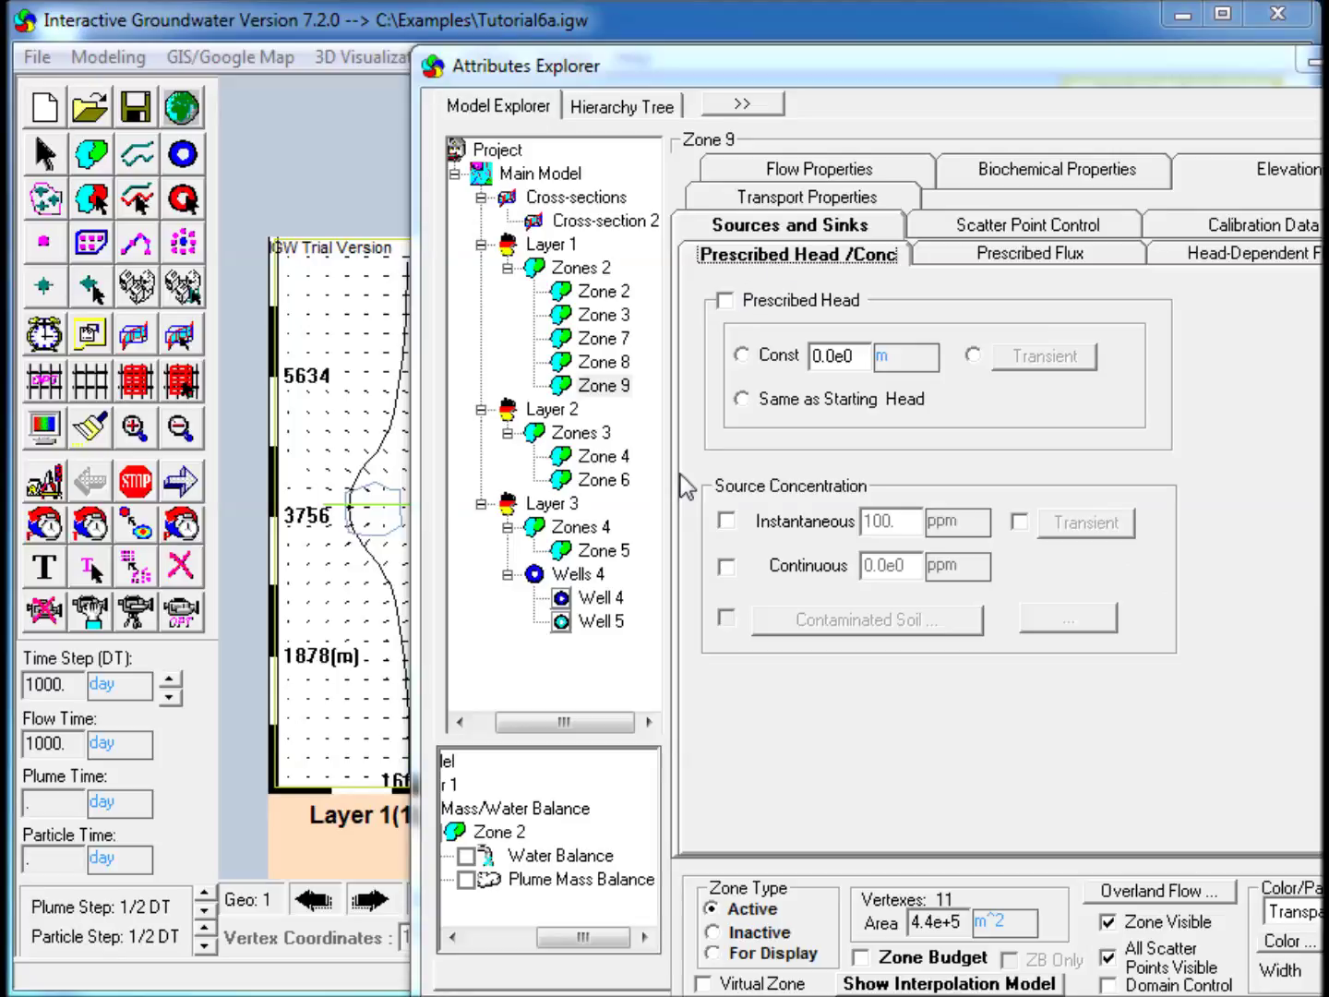
click(725, 521)
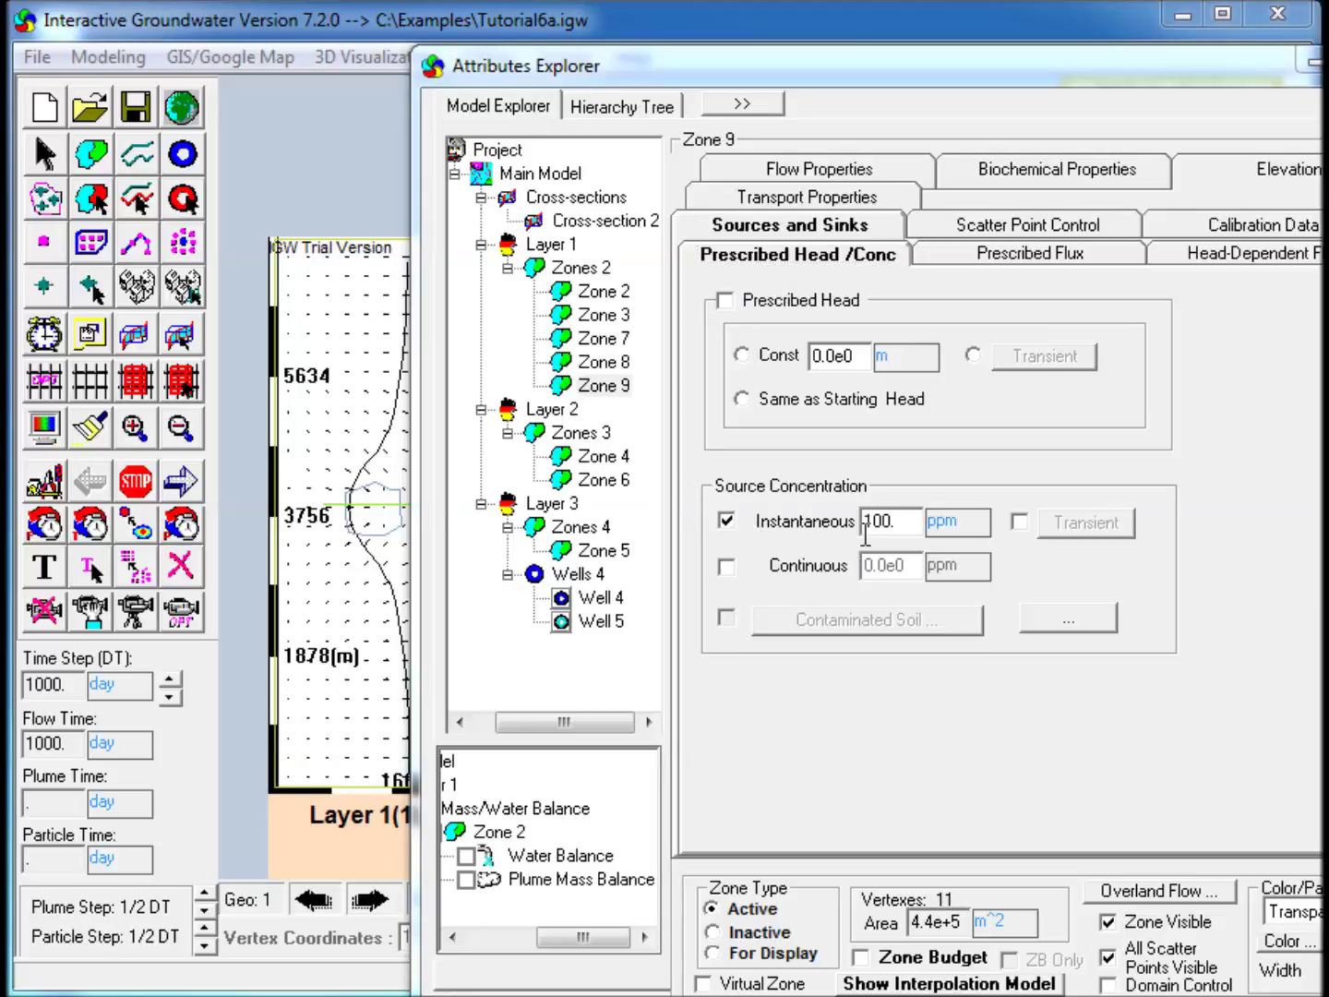
Make Zone 9 partially penetrating between Z-Upper -20 m and Z-Lower -25 m
click(1281, 176)
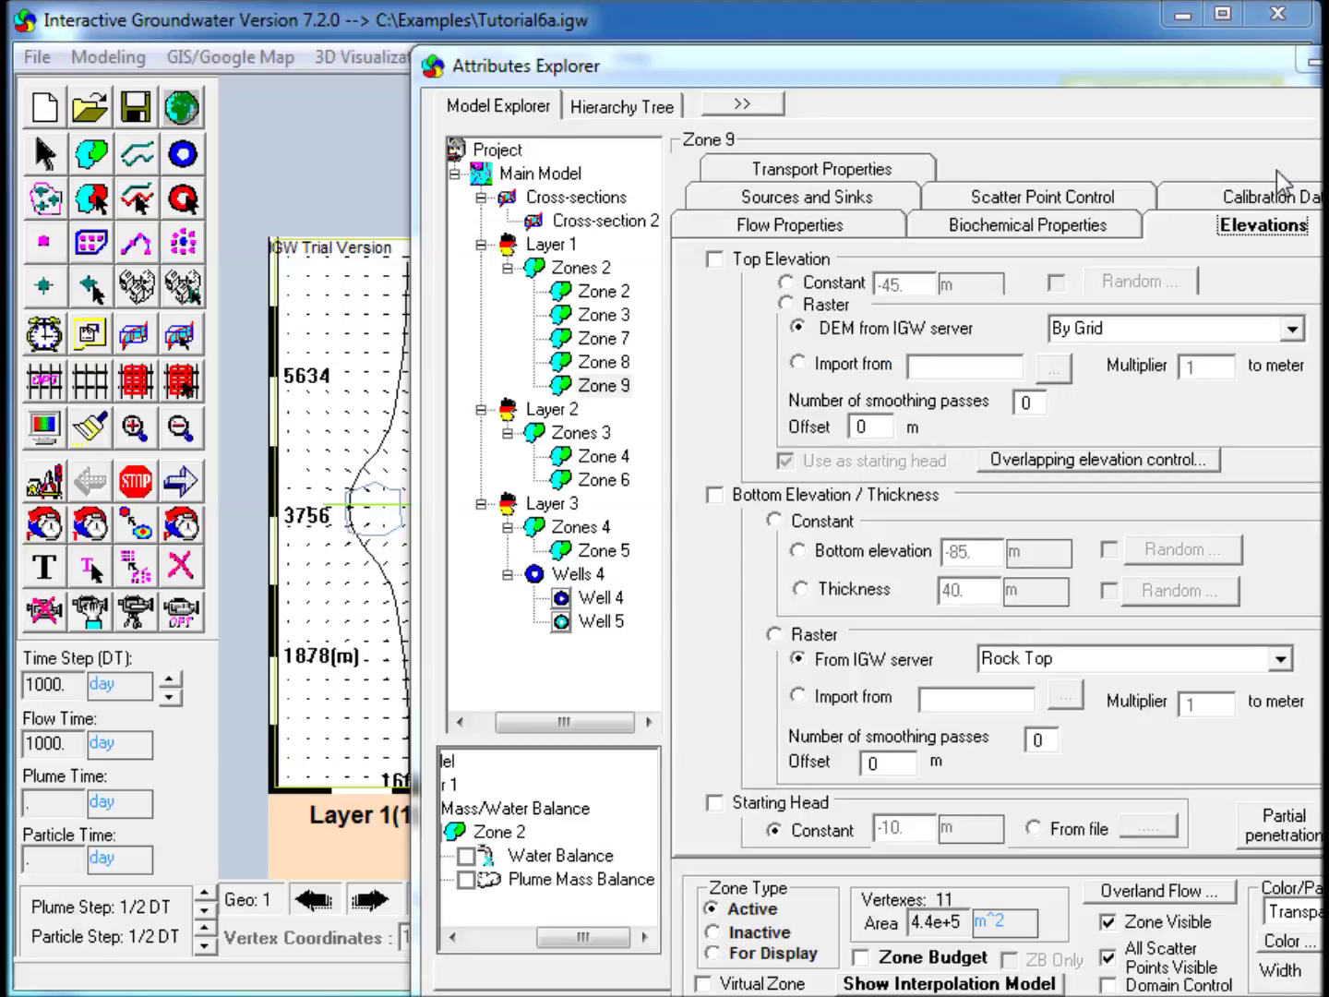
drag(1209, 90, 1010, 57)
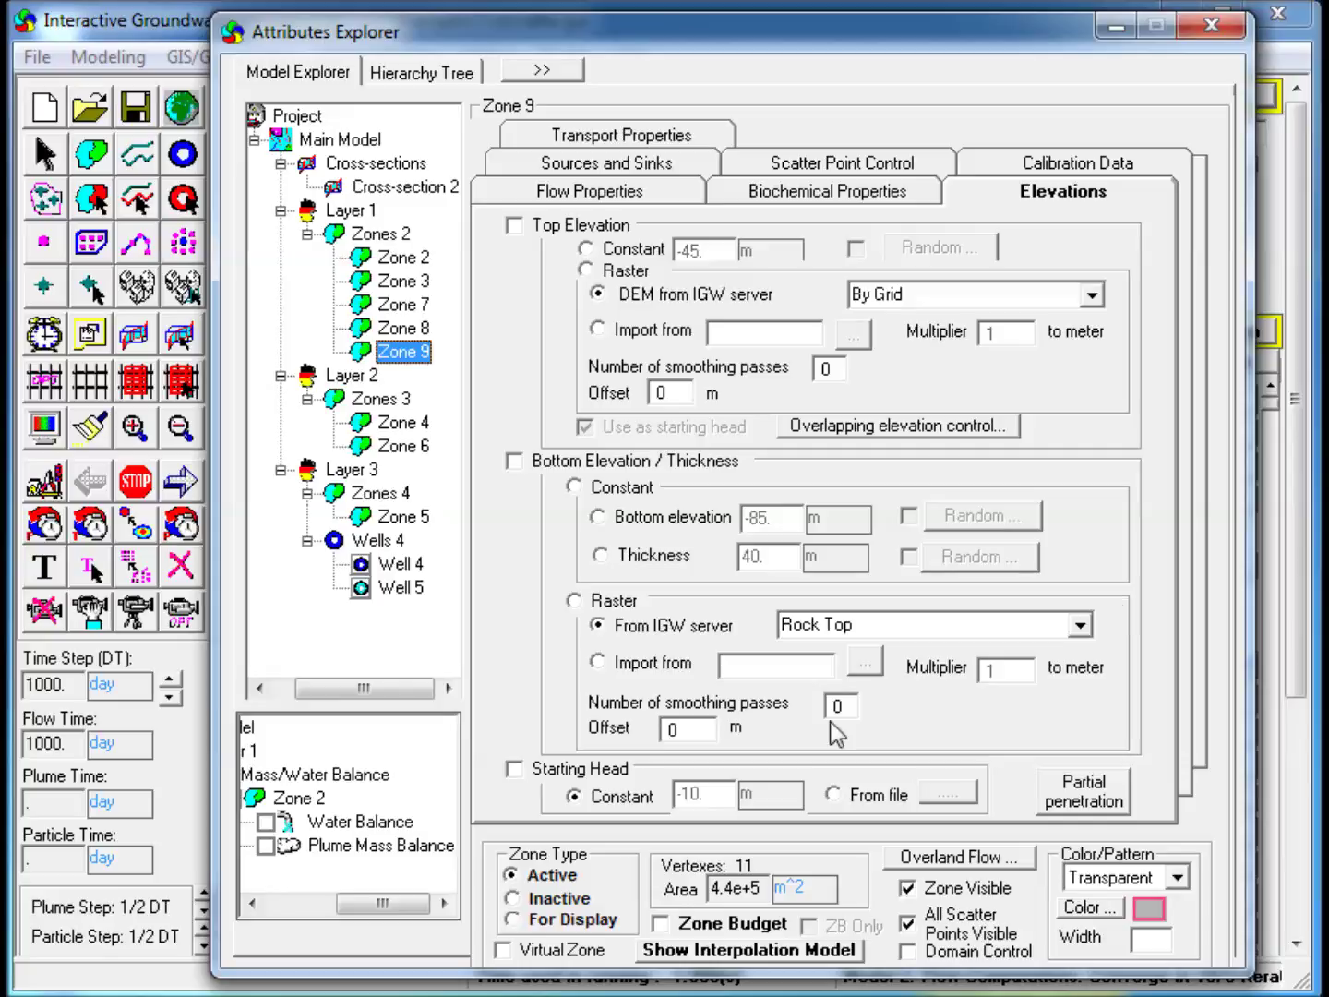
click(1074, 809)
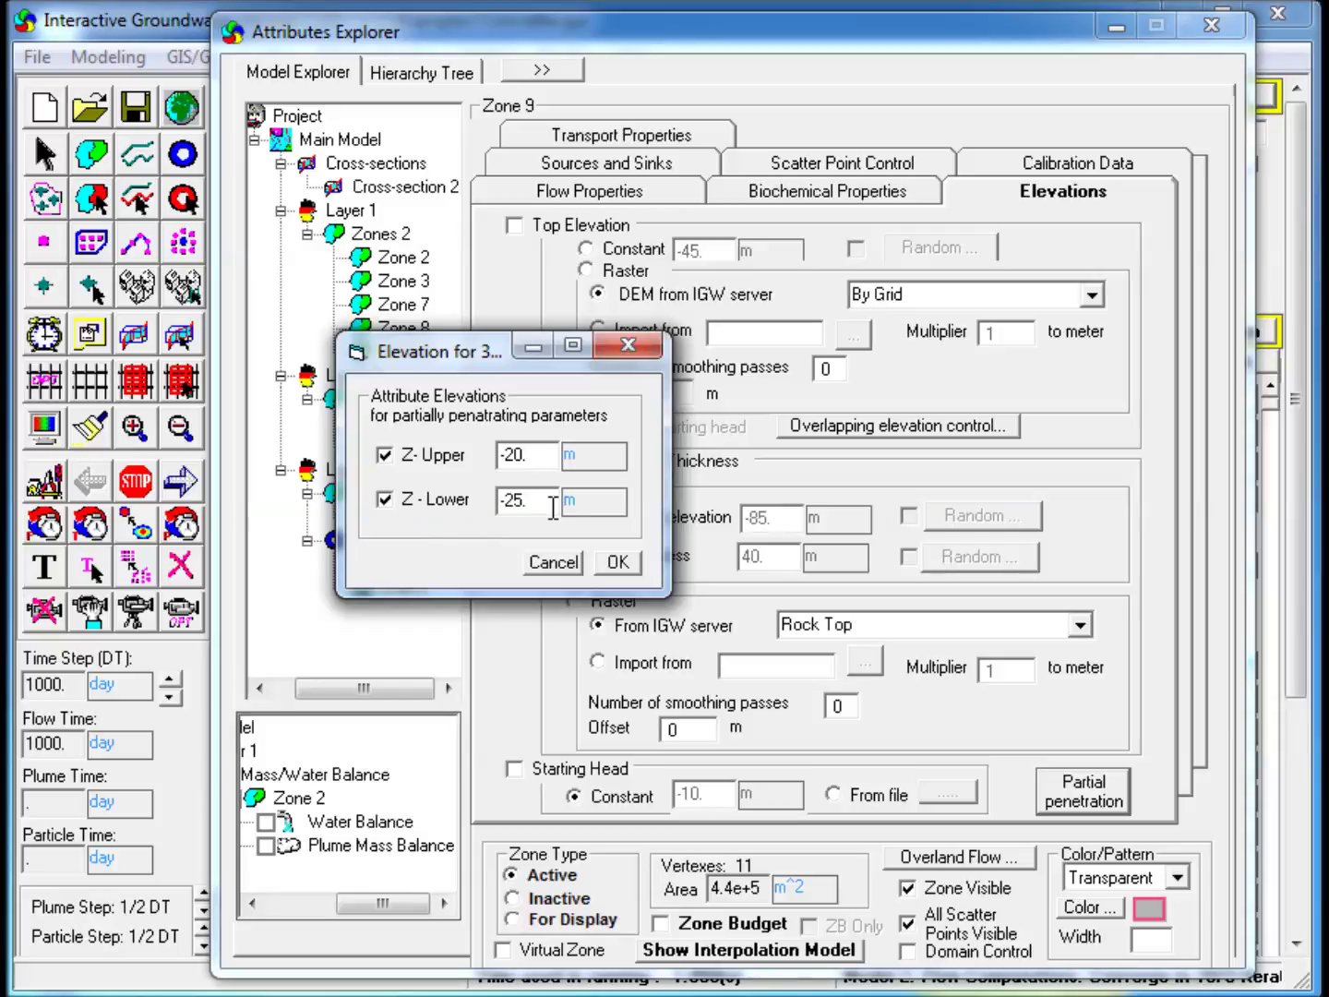
click(617, 563)
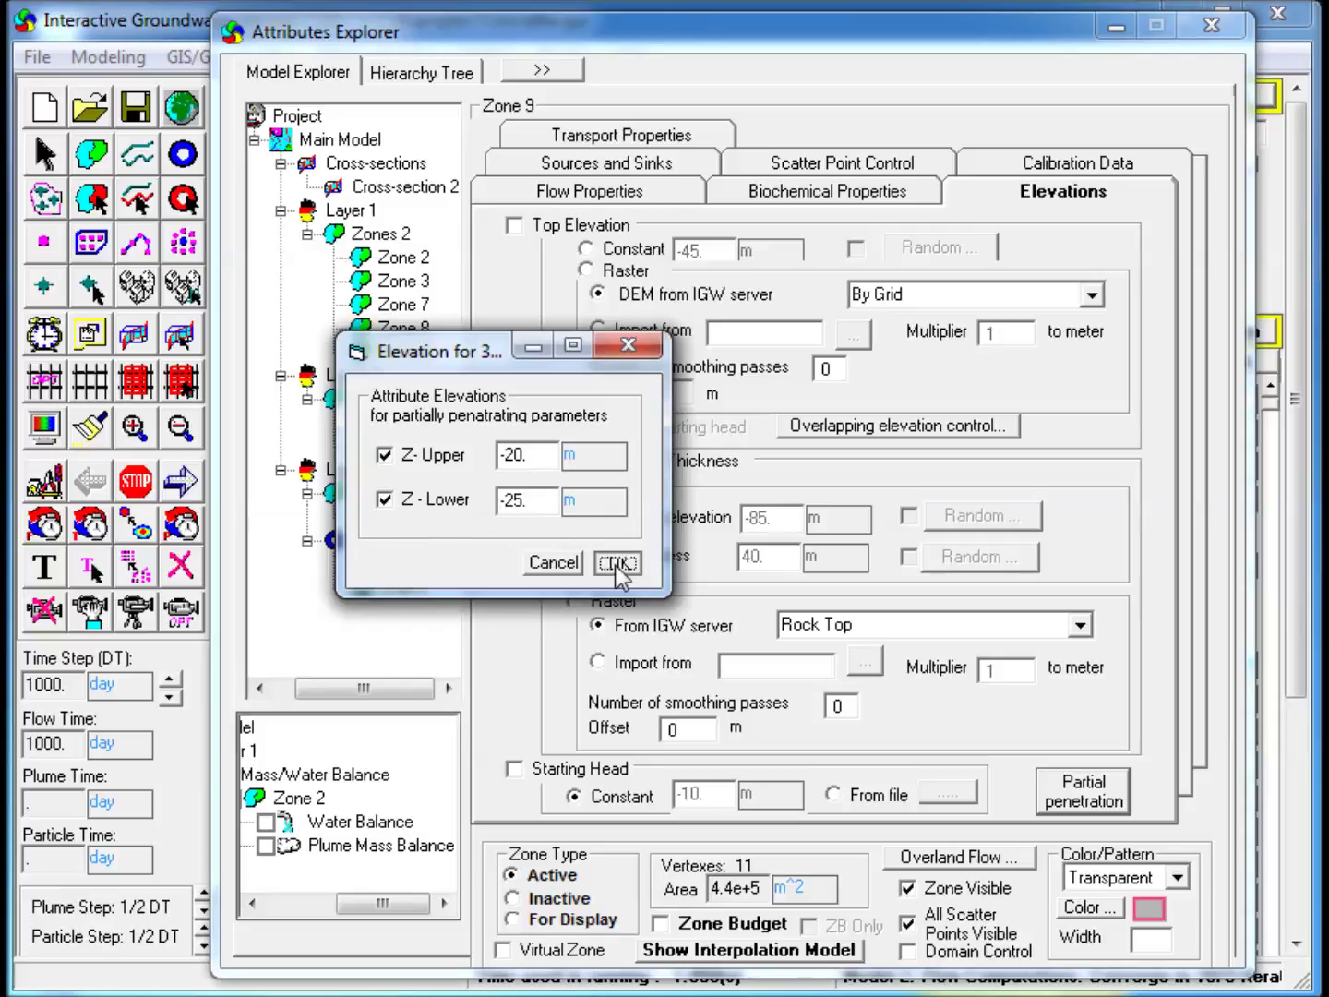
click(617, 565)
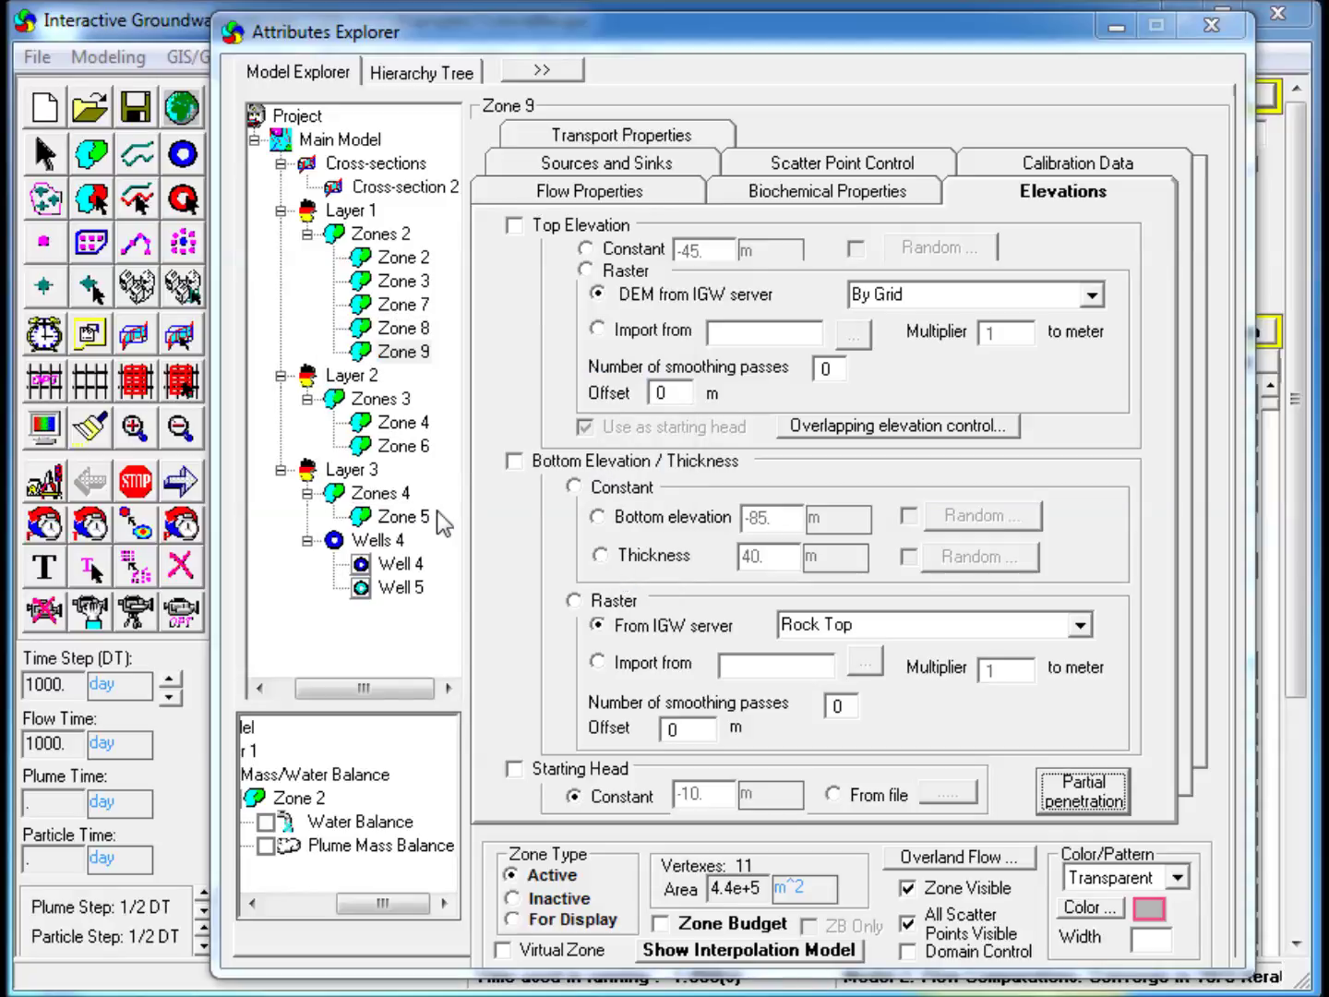
Set Well 5's injection concentration to 100 ppm and put away the Attributes Explorer
click(396, 565)
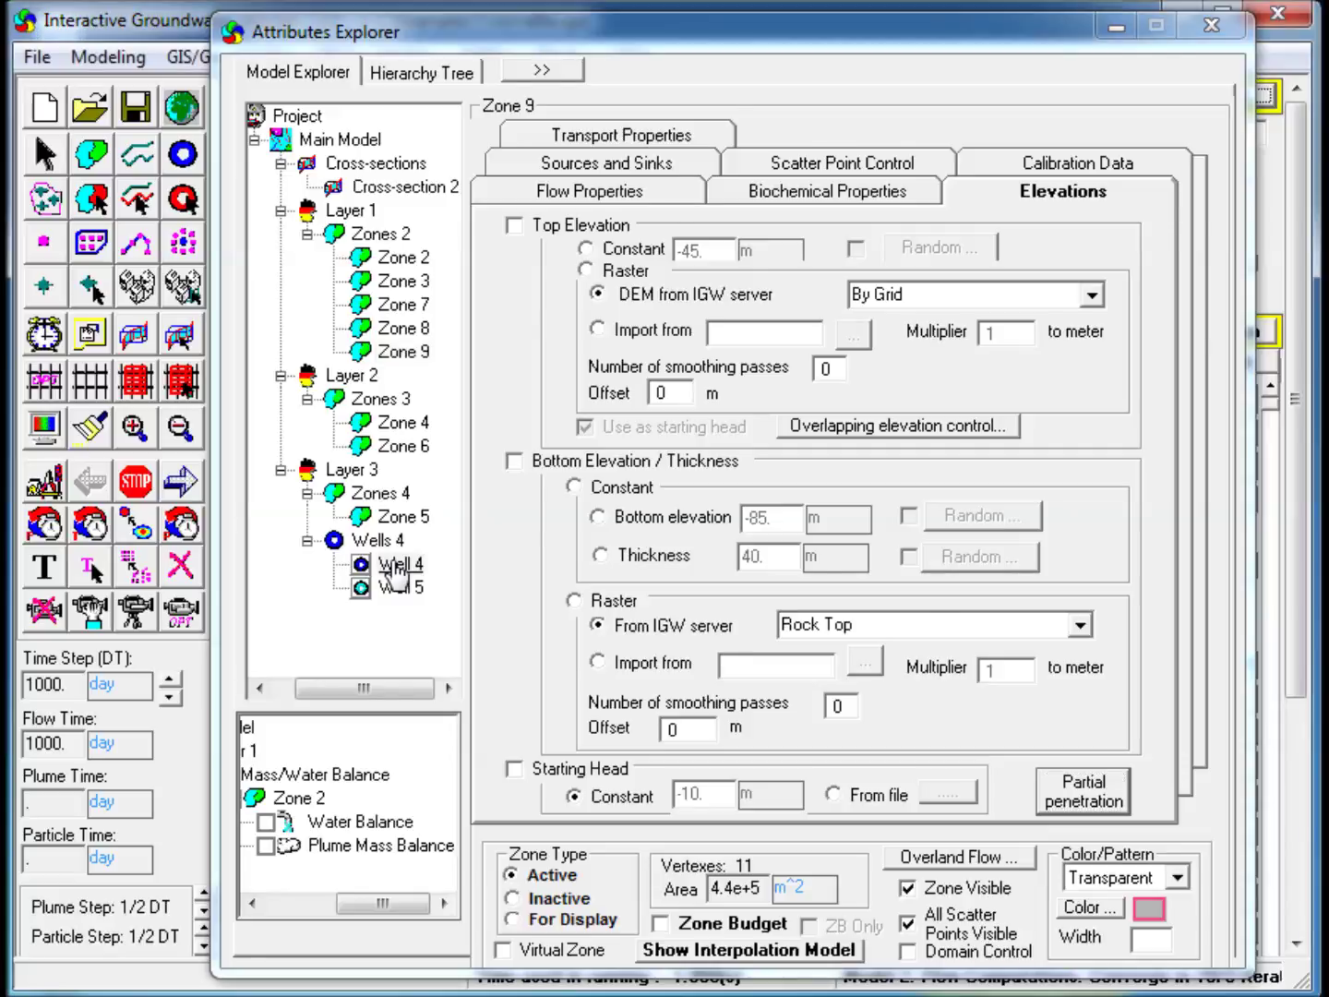
click(399, 590)
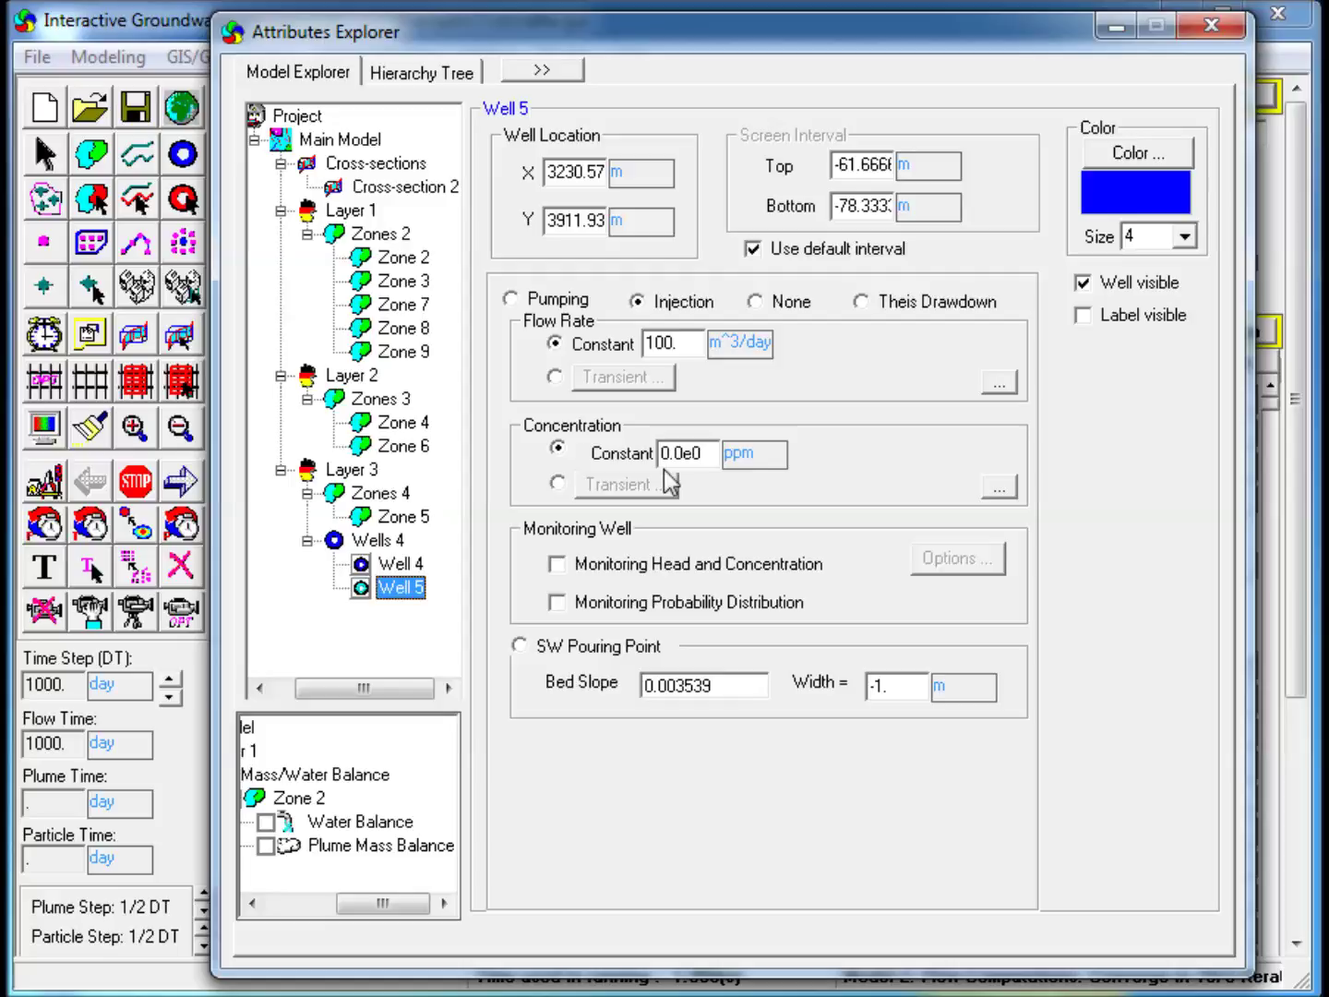
click(706, 454)
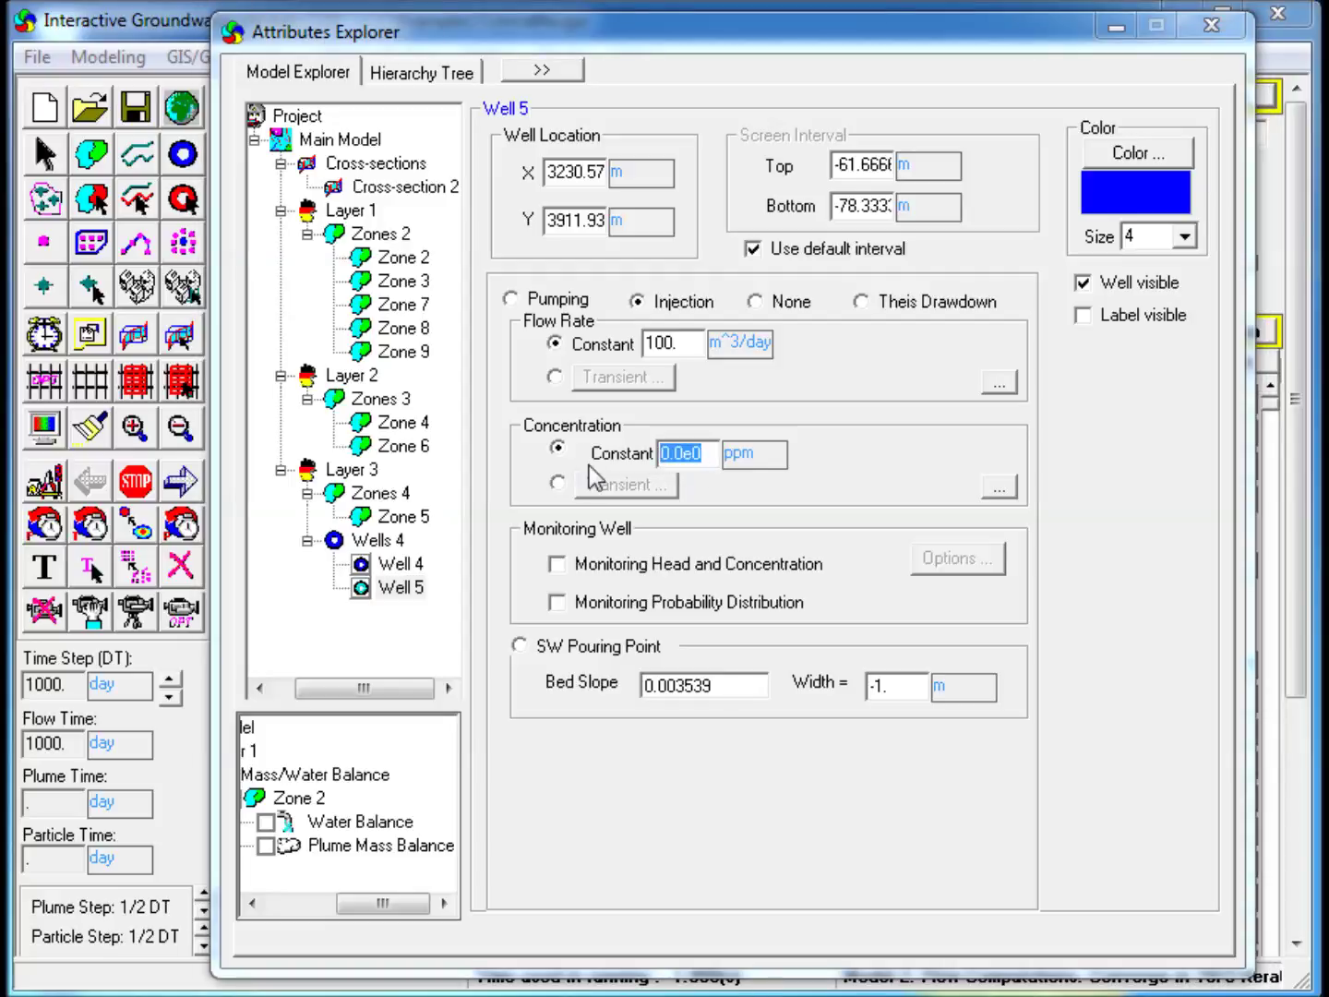
text(100)
click(1117, 27)
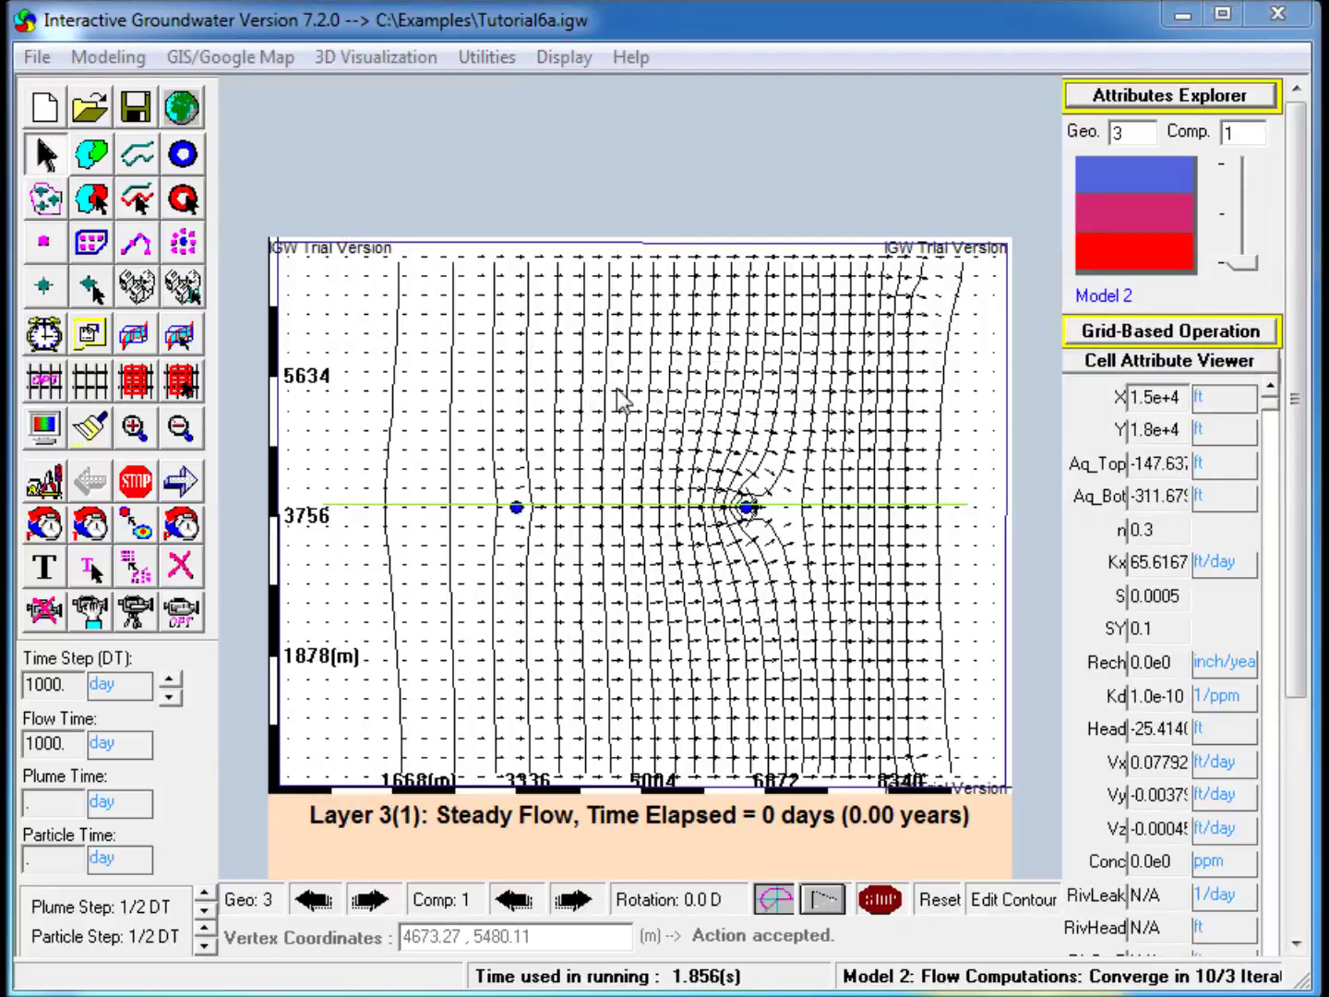
Split Layers 1, 2 and 3 into 9, 5 and 9 sublayers following the water table, then discretize
click(39, 391)
drag(841, 572, 545, 296)
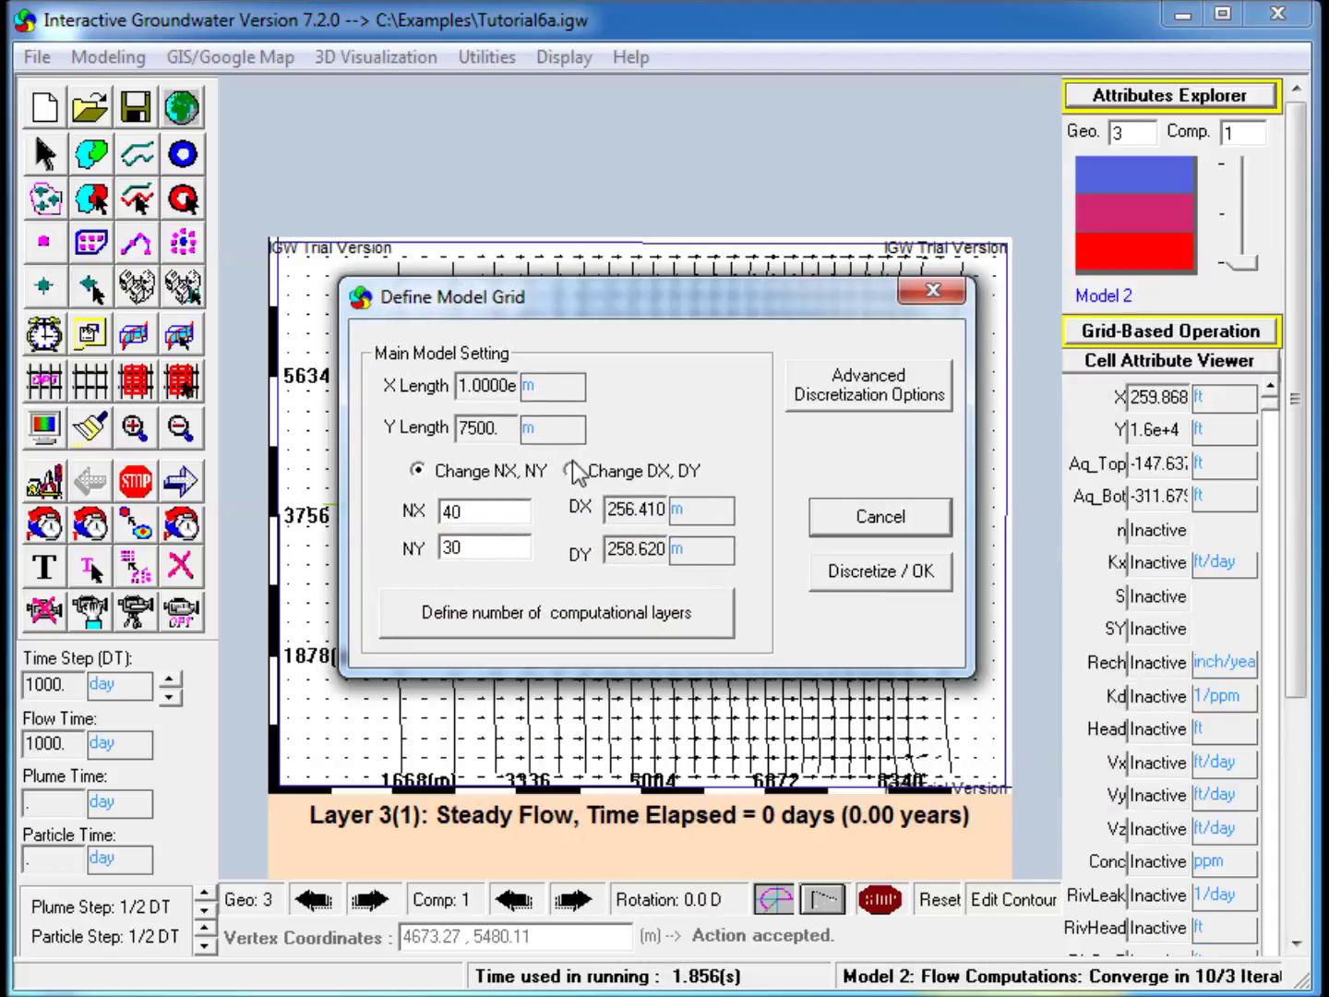
click(580, 613)
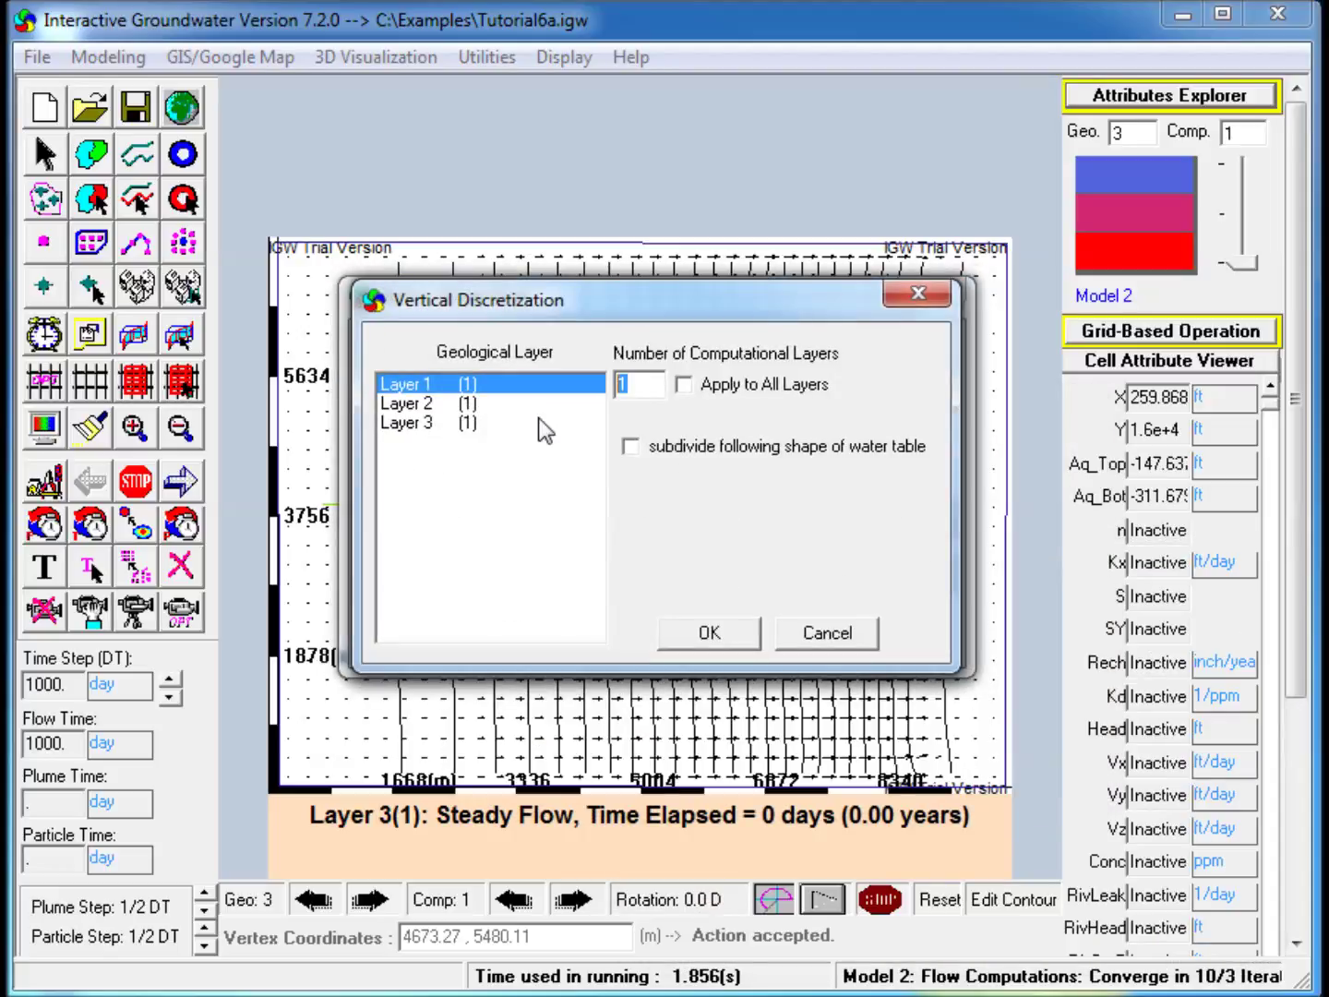
text(9)
click(472, 406)
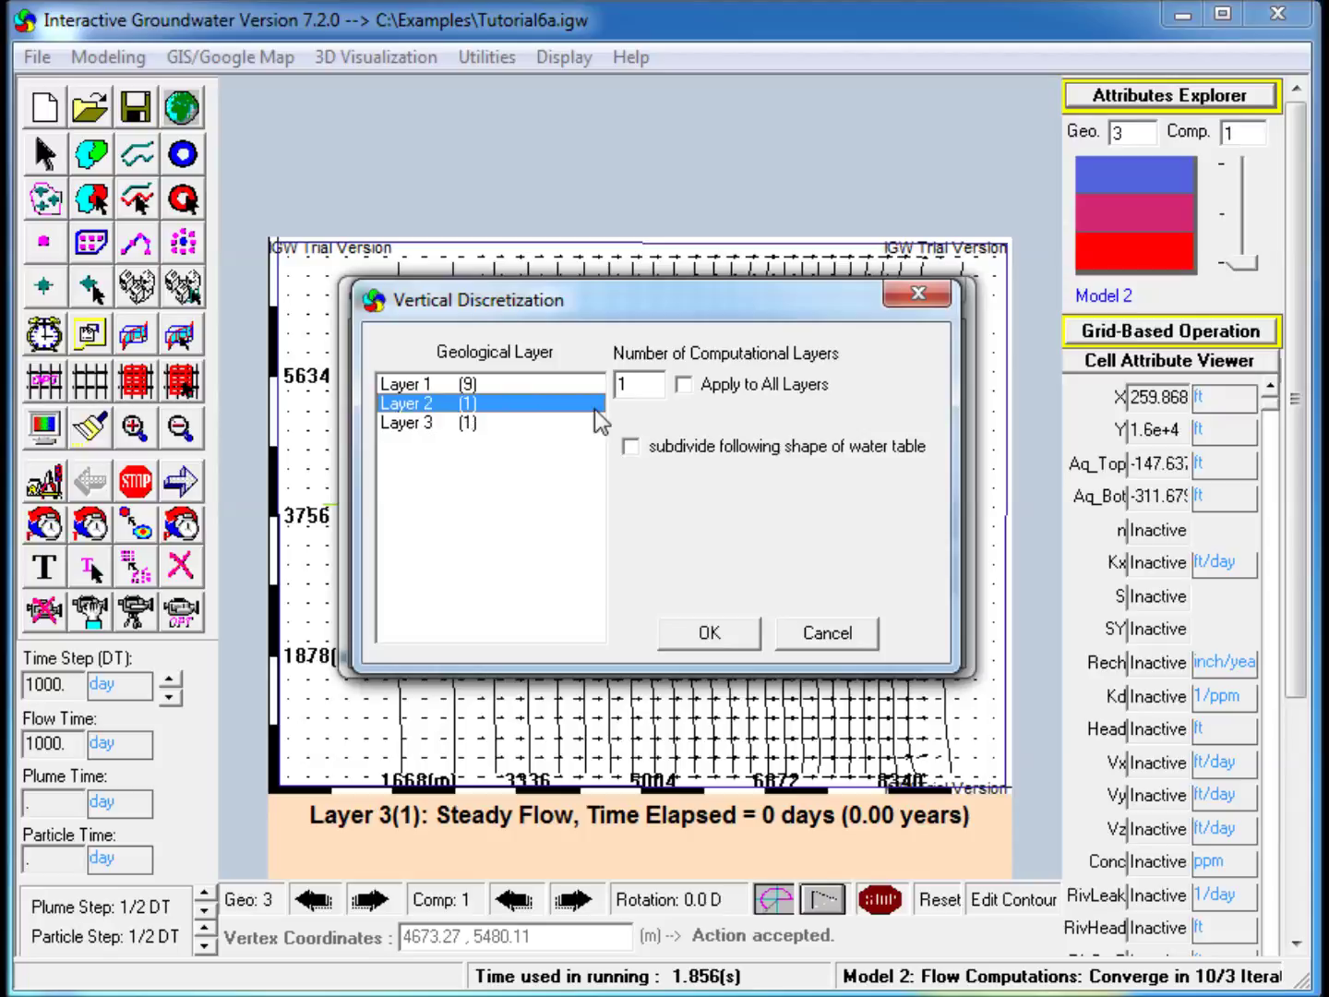
text(5)
click(466, 423)
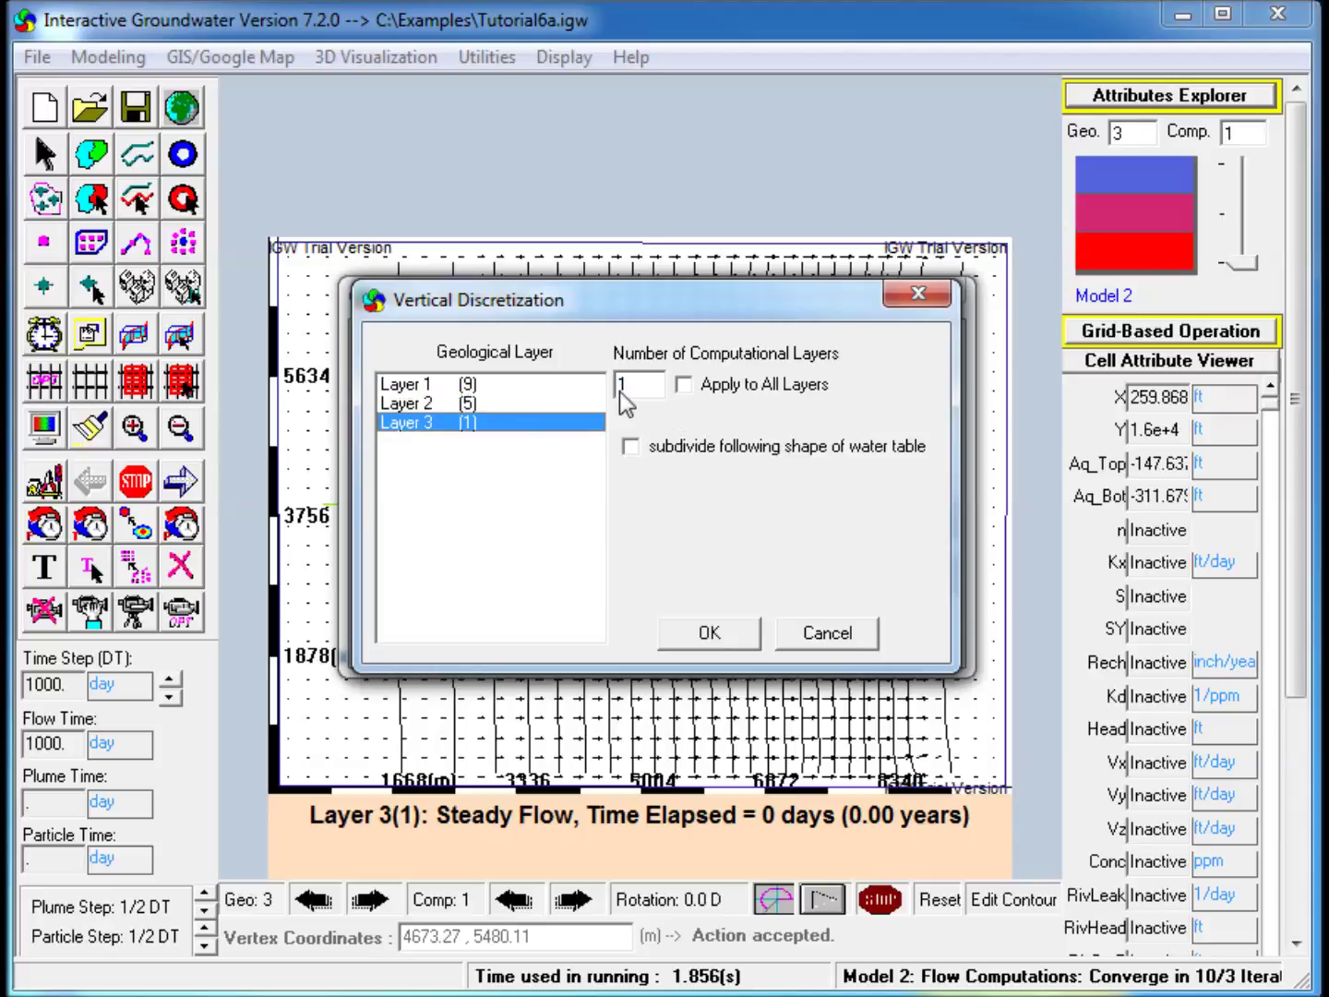
text(9)
click(491, 390)
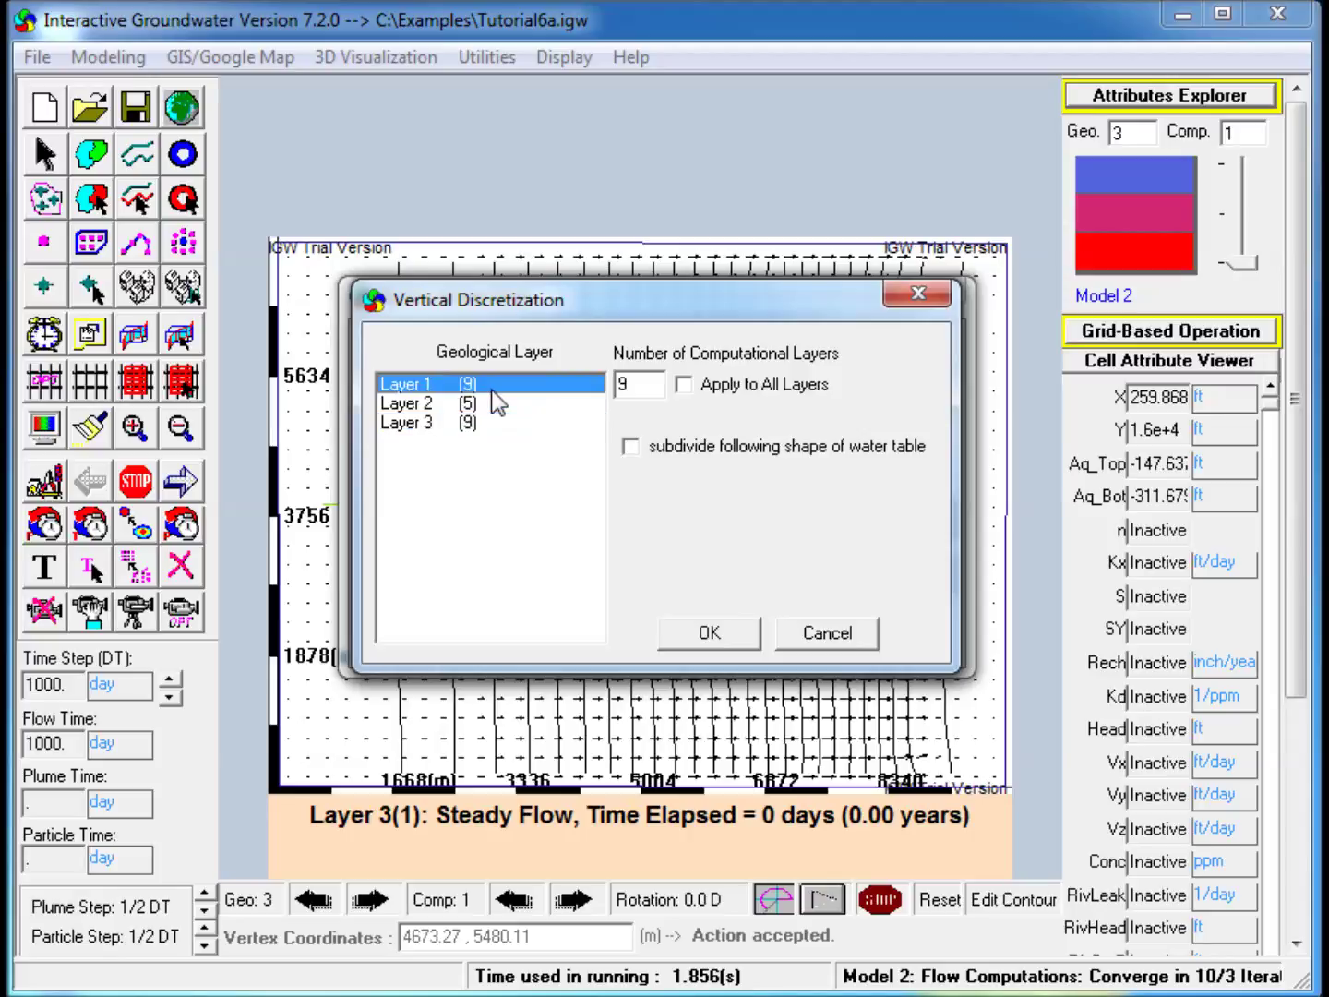
click(632, 448)
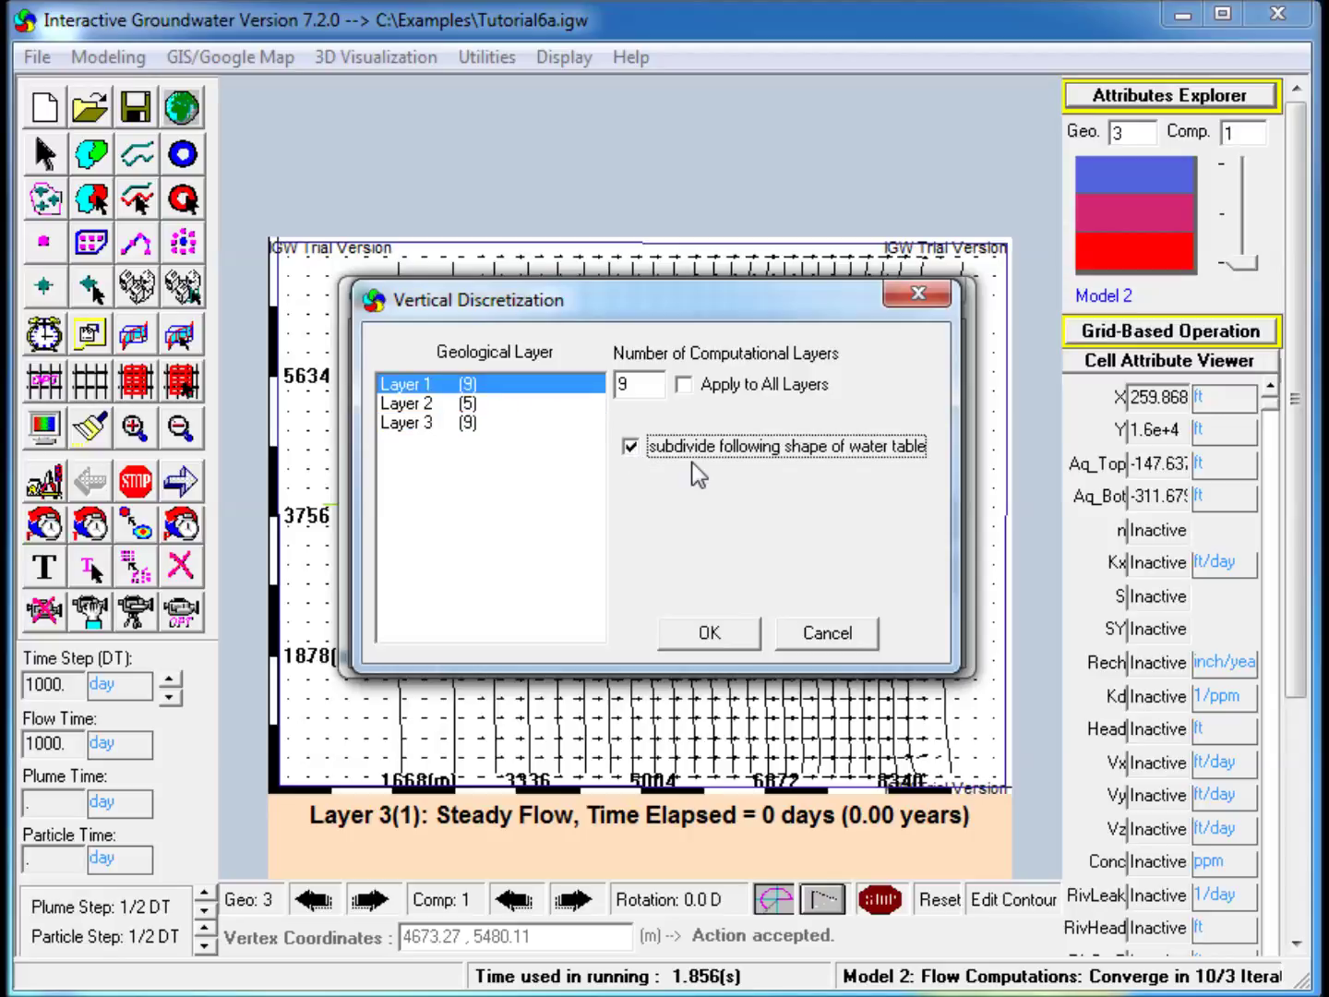
click(717, 636)
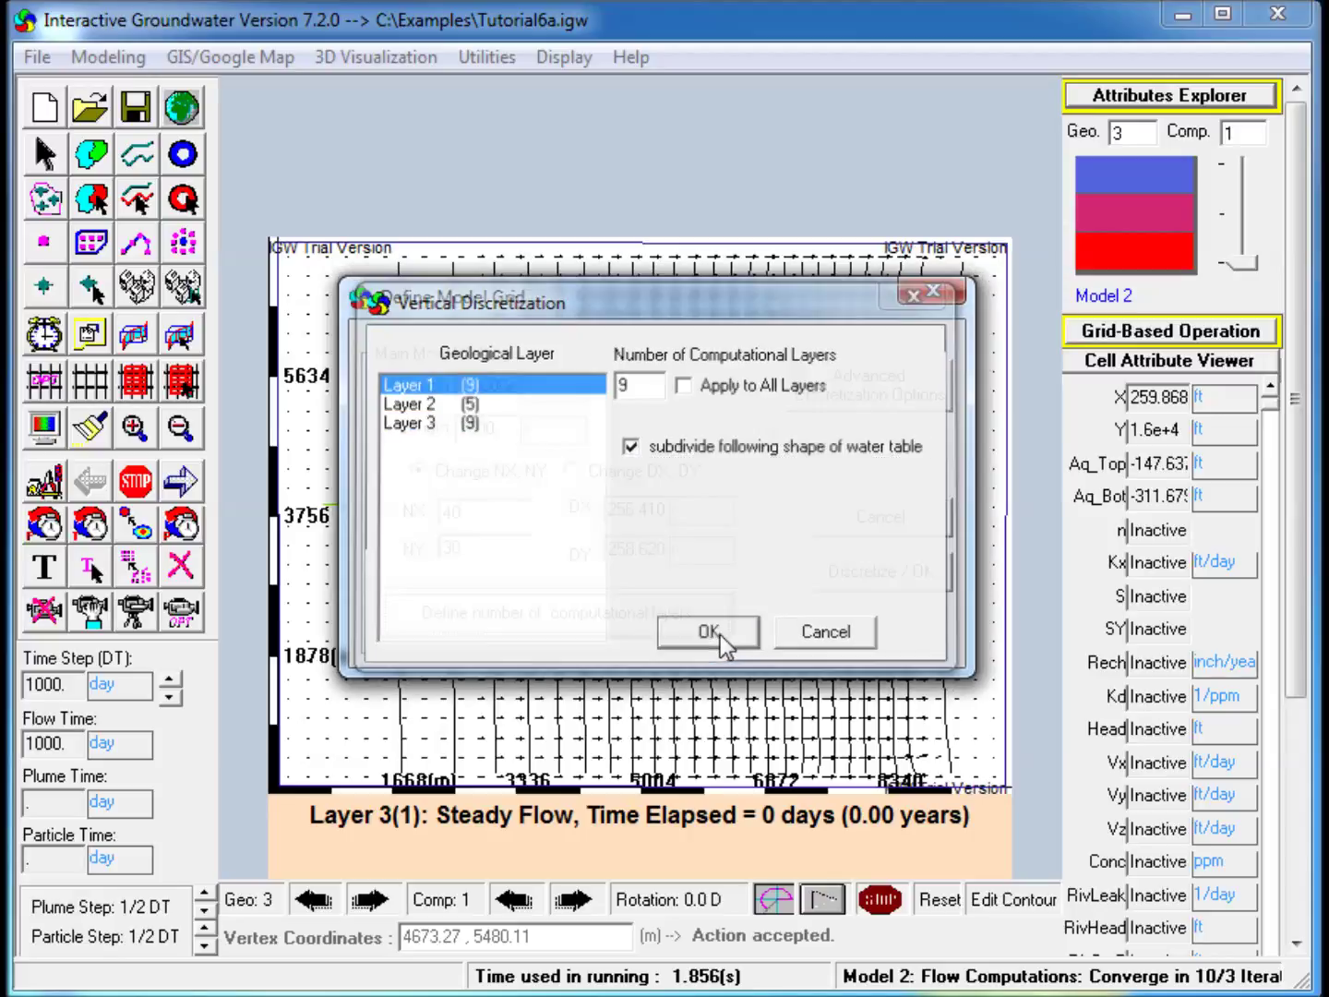
click(865, 573)
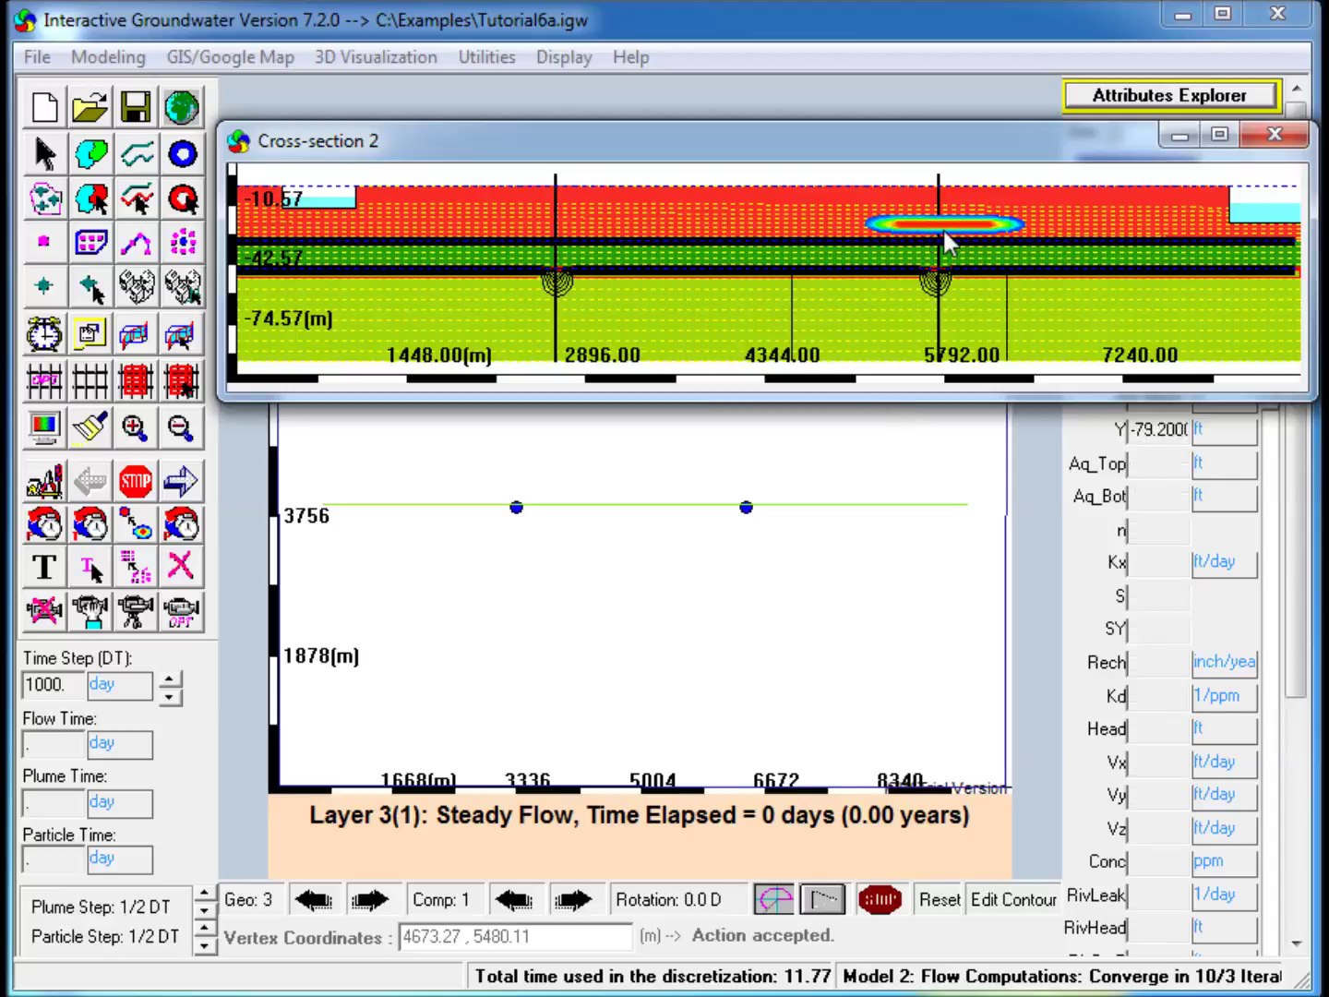
Start the flow and transport solve on the newly discretized three-layer grid
click(180, 482)
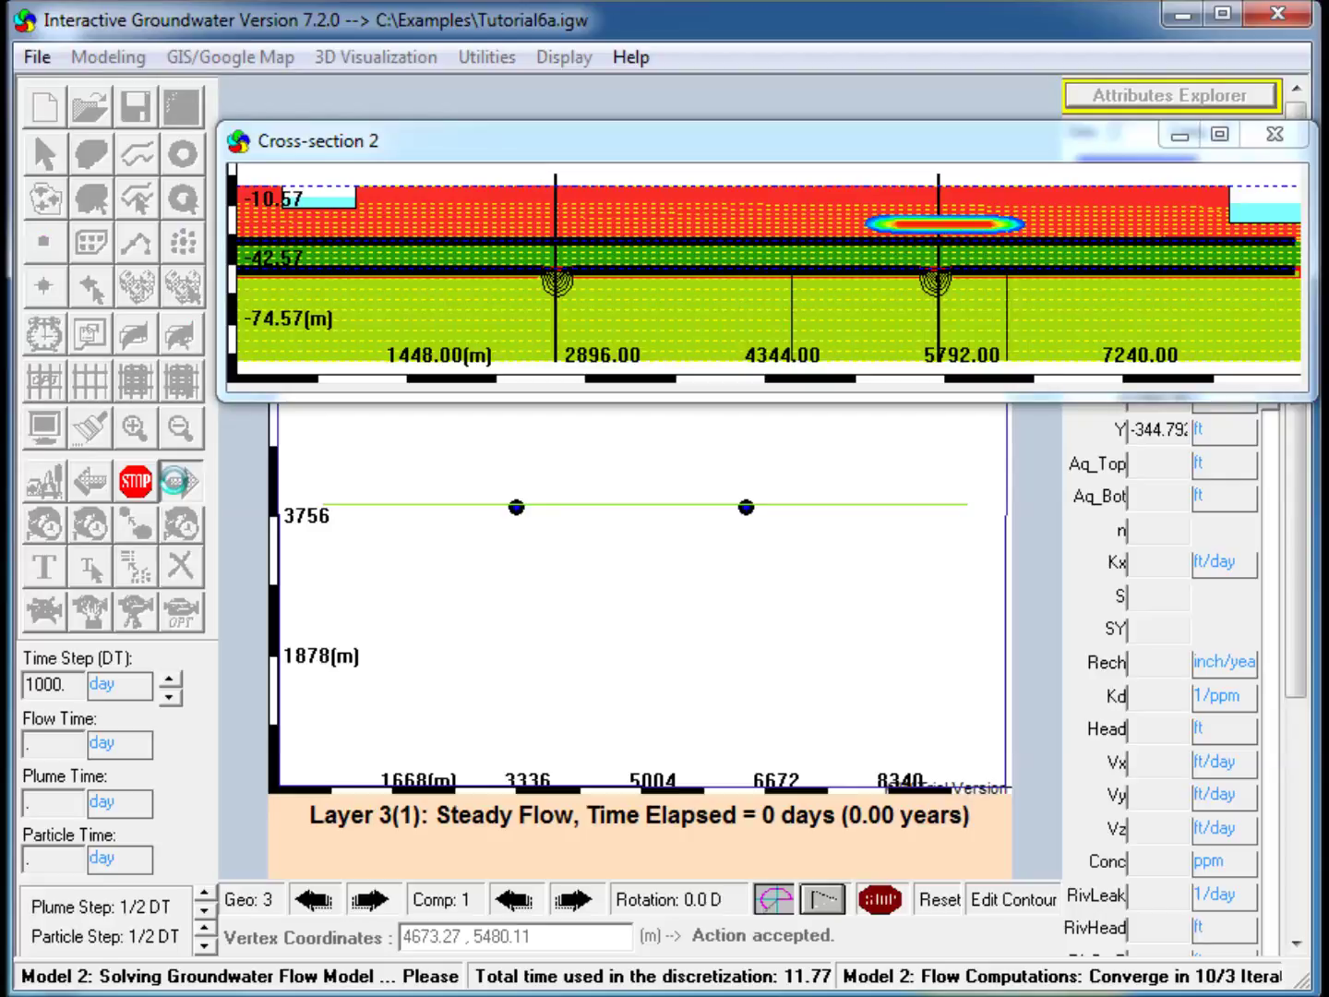